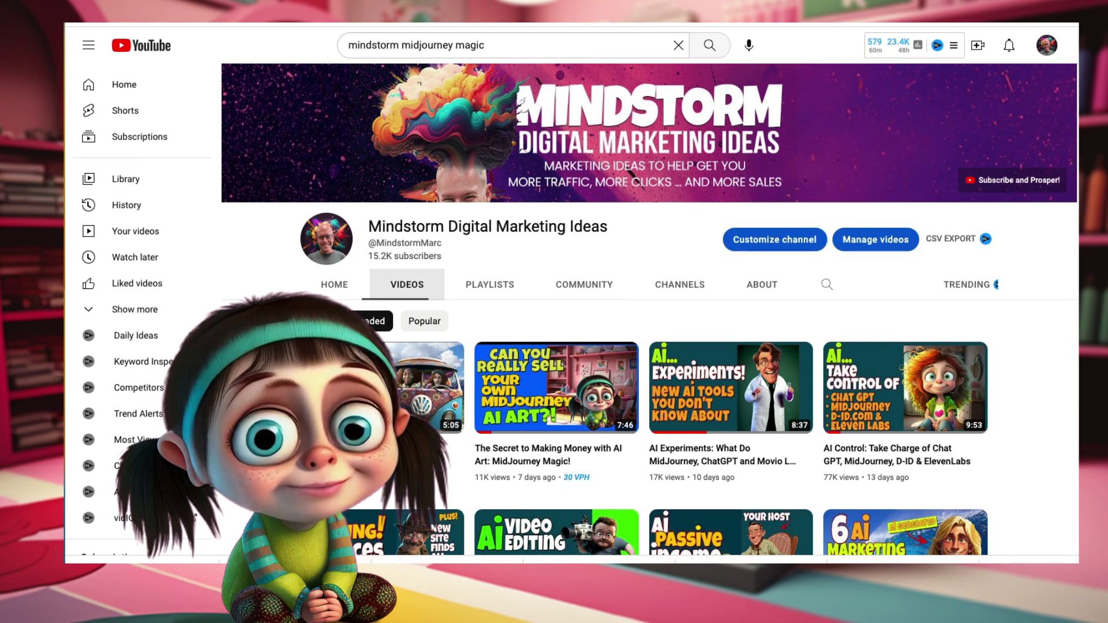
- Scroll down through the YouTube channel's video list
scroll(650, 308, "down", 3)
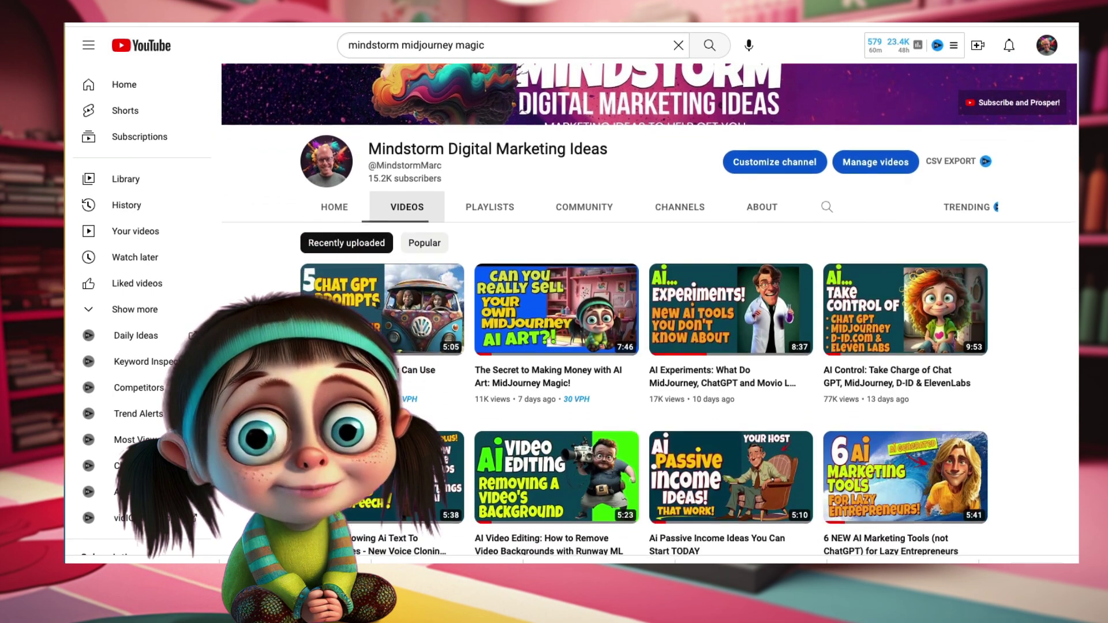
scroll(649, 309, "down", 2)
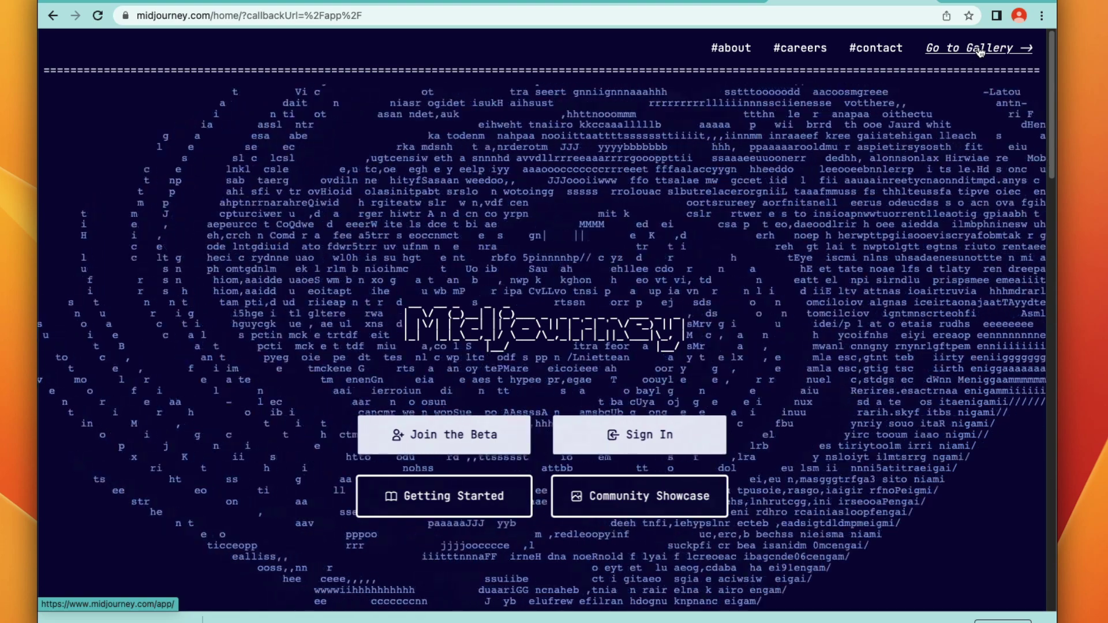
- Go to the Midjourney gallery and scroll down through the Community Feed images
left_click(997, 50)
scroll(1051, 219, "down", 5)
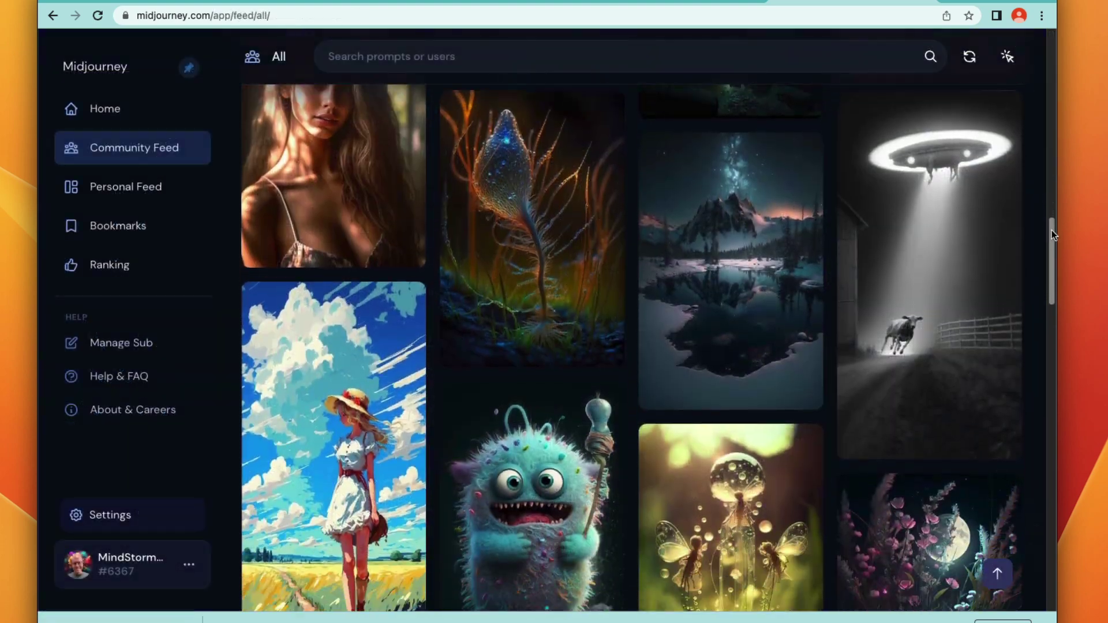
scroll(1050, 237, "down", 5)
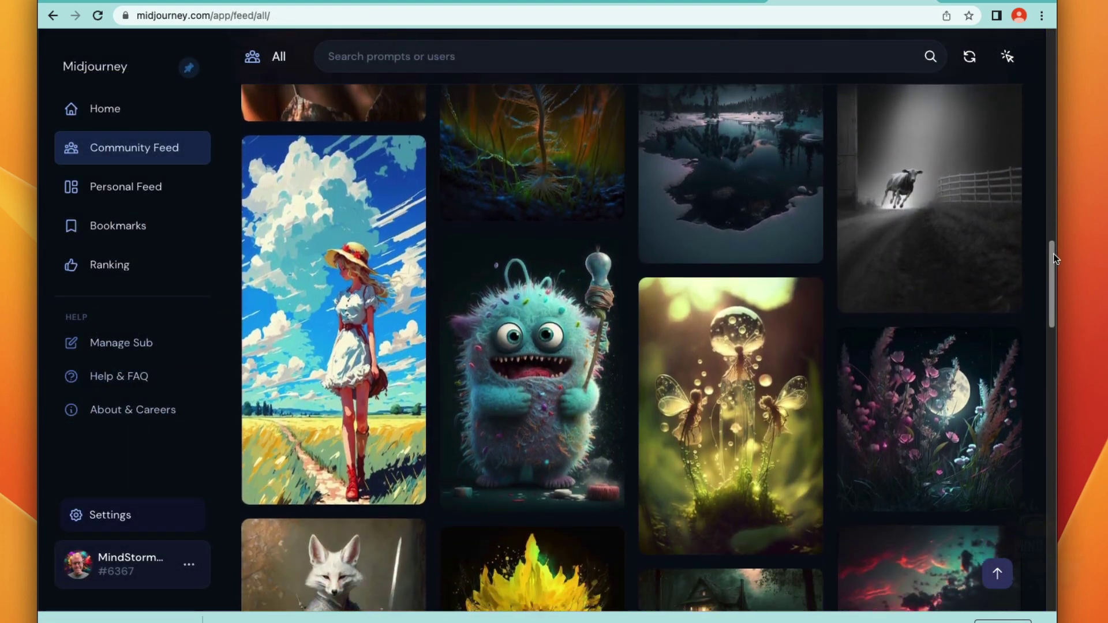
scroll(1058, 276, "down", 5)
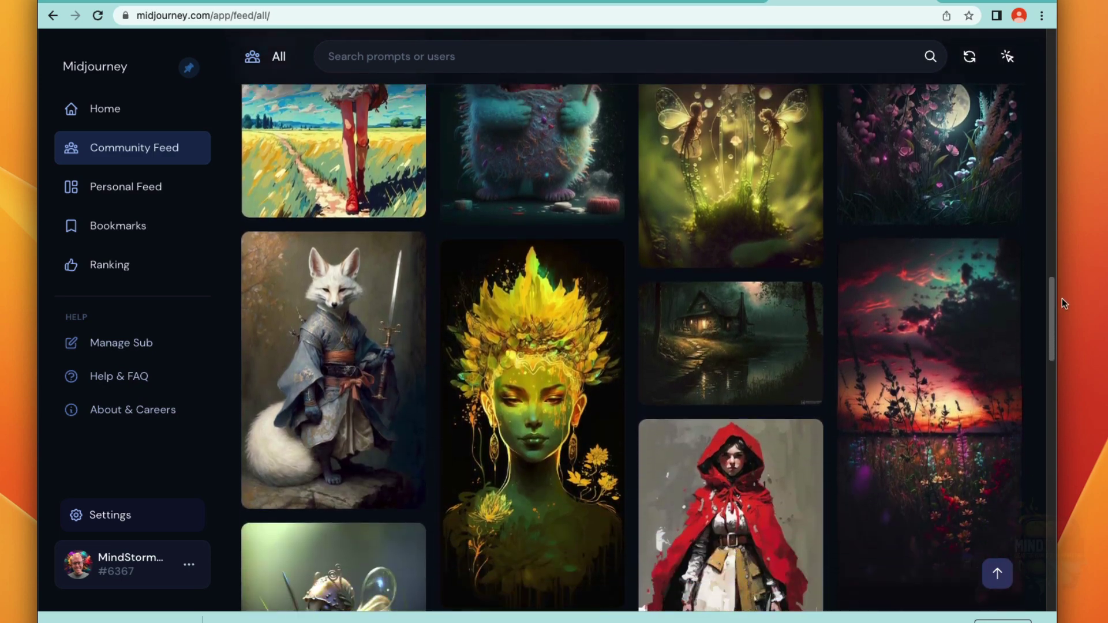
scroll(1065, 323, "down", 8)
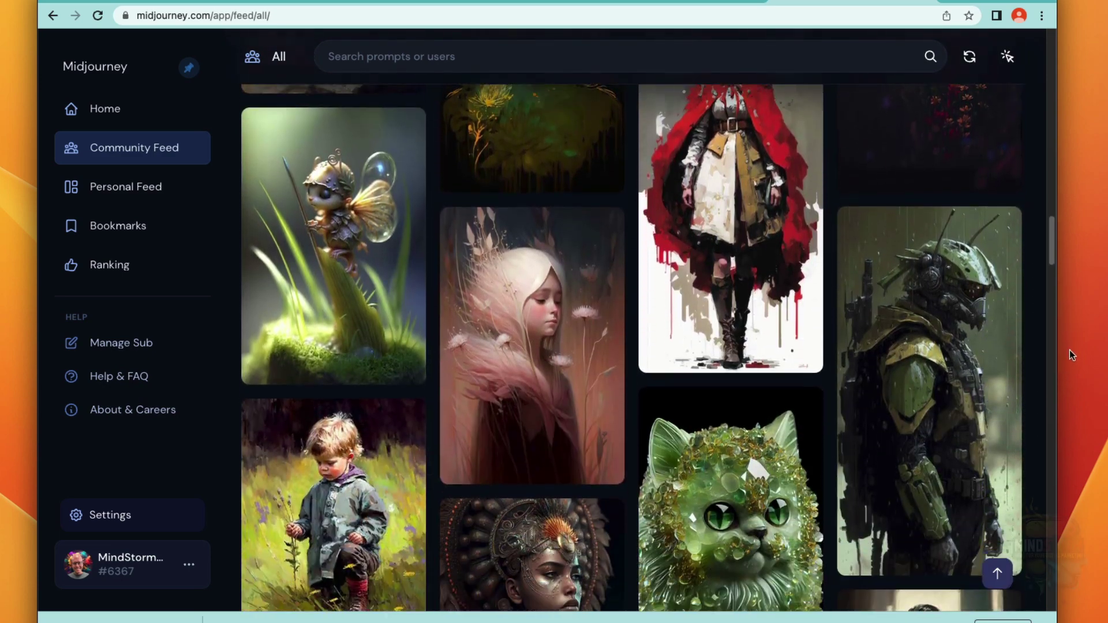
scroll(1073, 367, "down", 6)
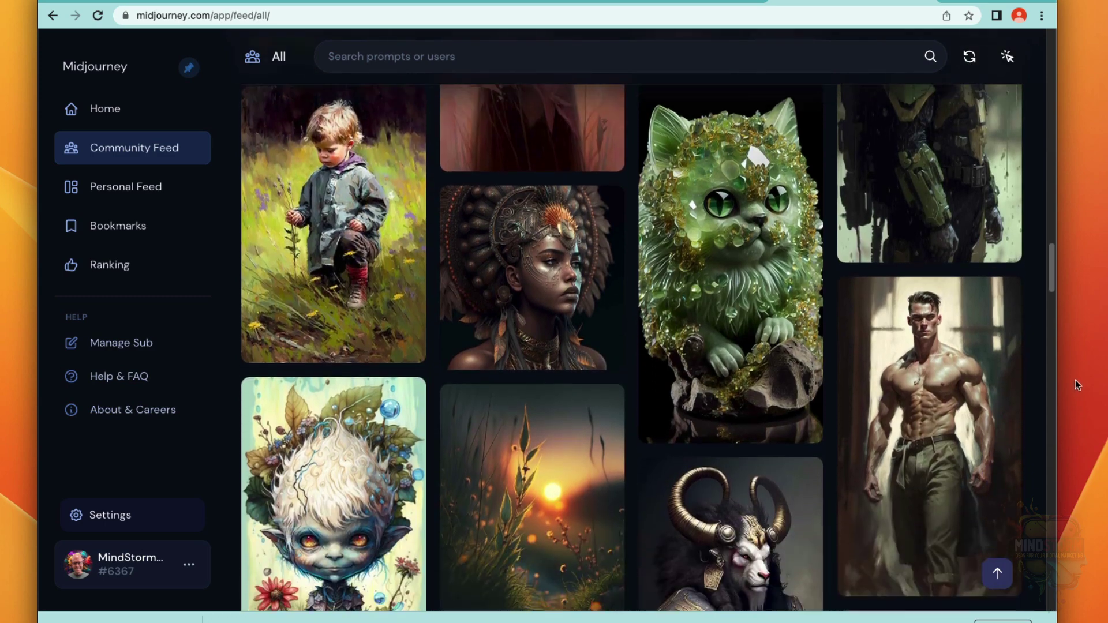
scroll(1078, 410, "down", 6)
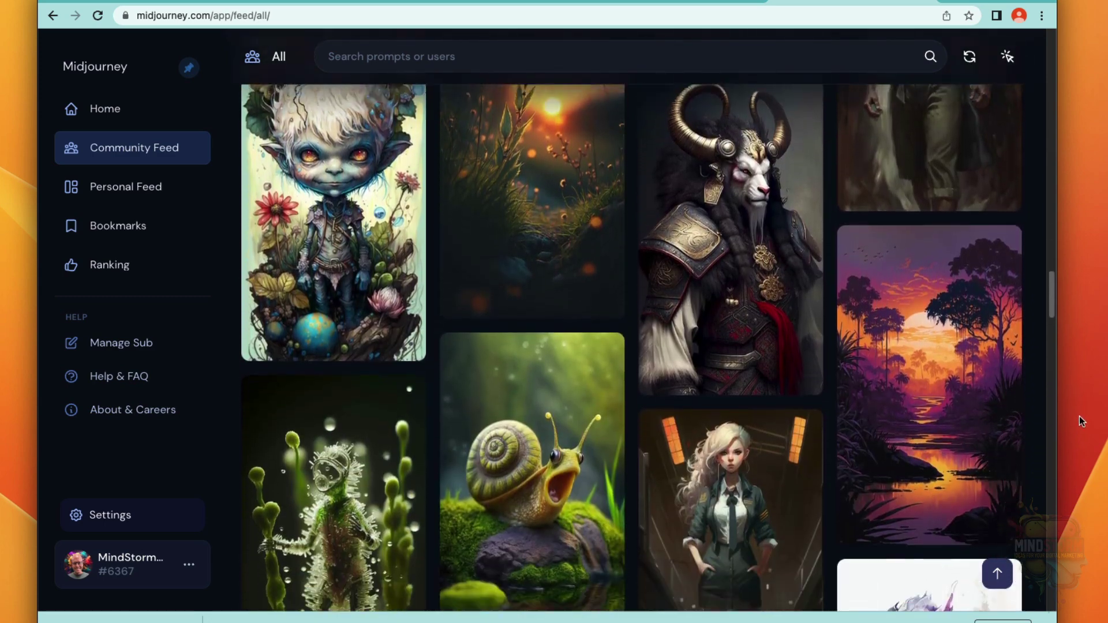
scroll(1084, 437, "down", 1)
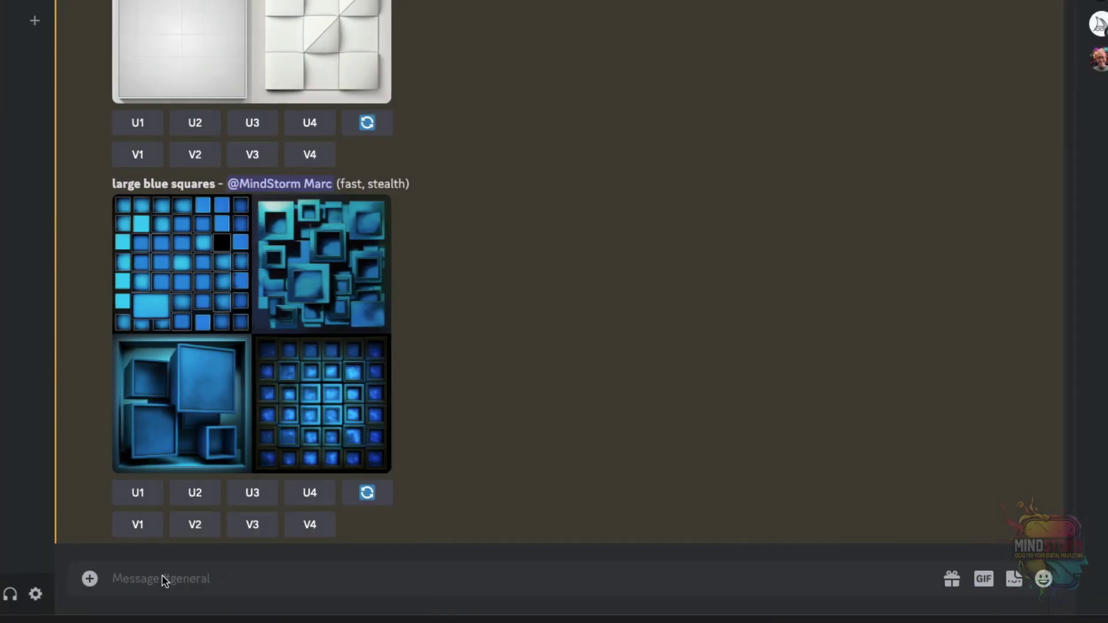
- Generate an /imagine grid for 'A whimsical, dreamy image of a cute animal…' fairy-tale prompt and enlarge it
type("/")
left_click(171, 275)
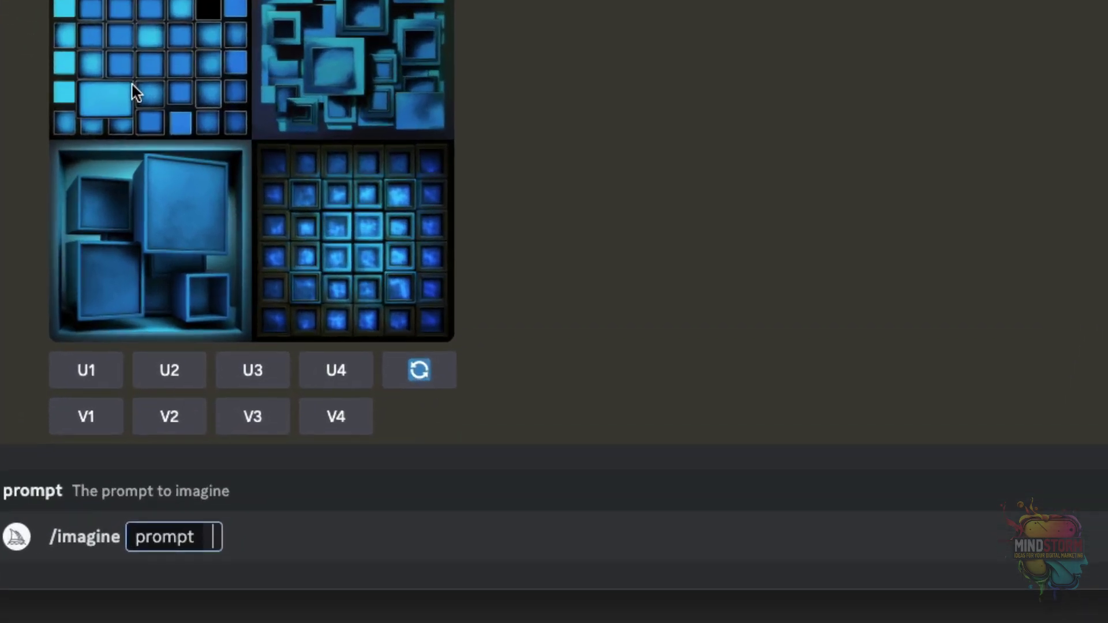
type("A whimsical, dreamy image of a cute animal surrounded by elements inspired by fair")
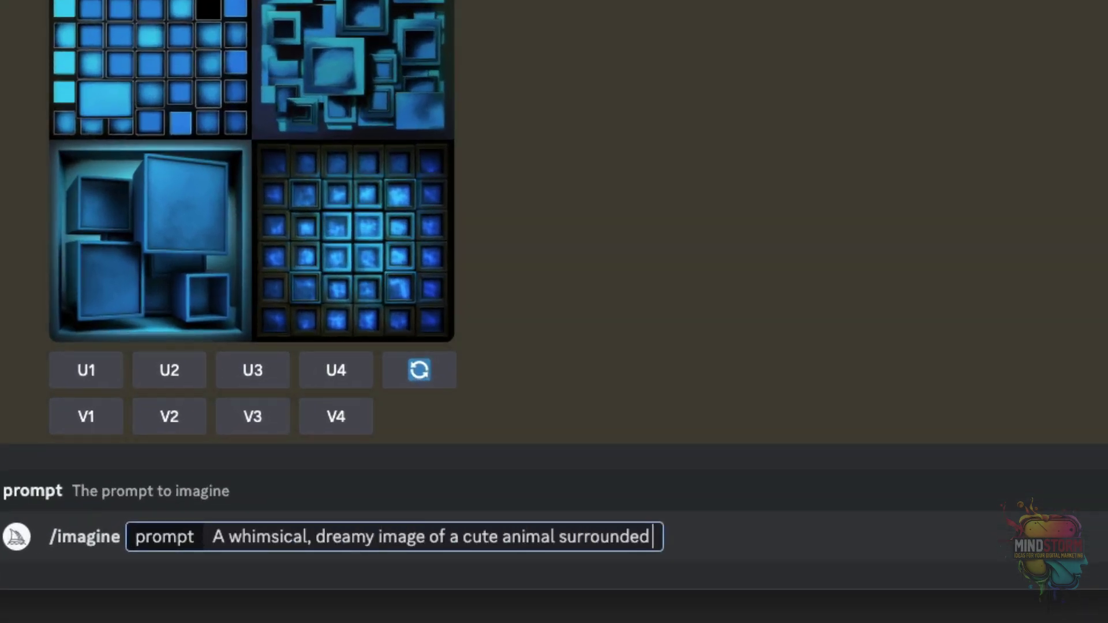
type("y tales, such as magical creatur")
type("es and enchanted landscapes")
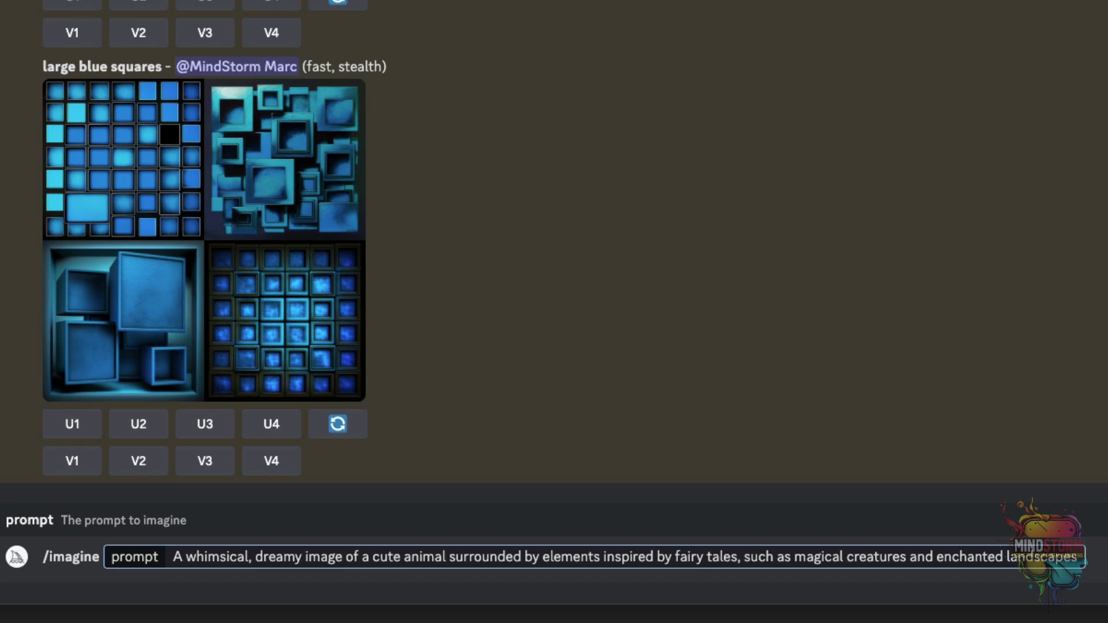
key("Return")
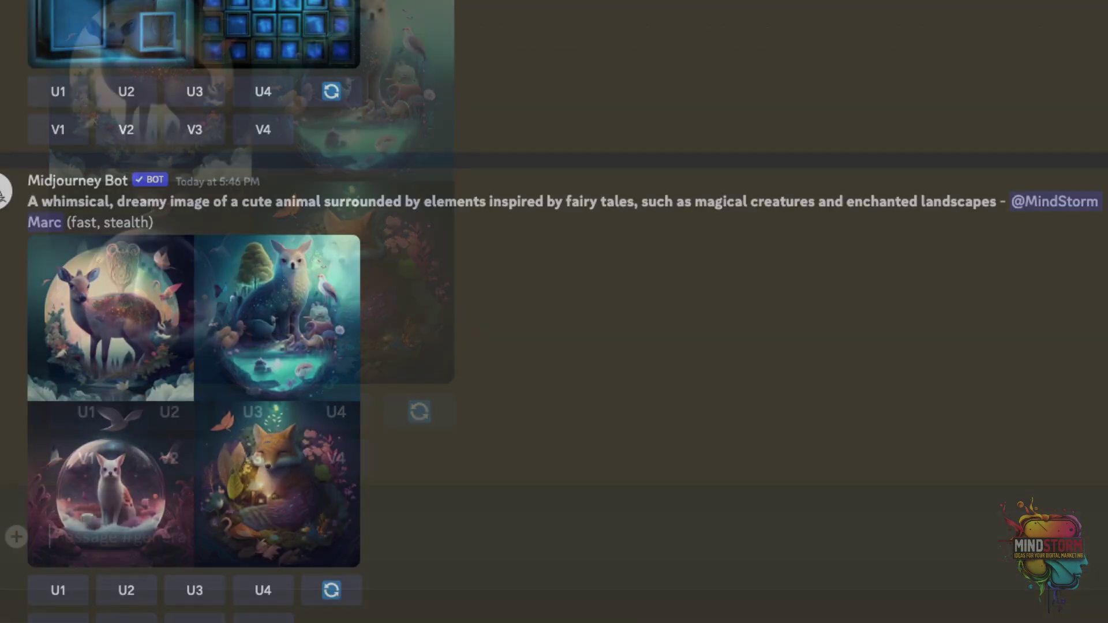
left_click(212, 393)
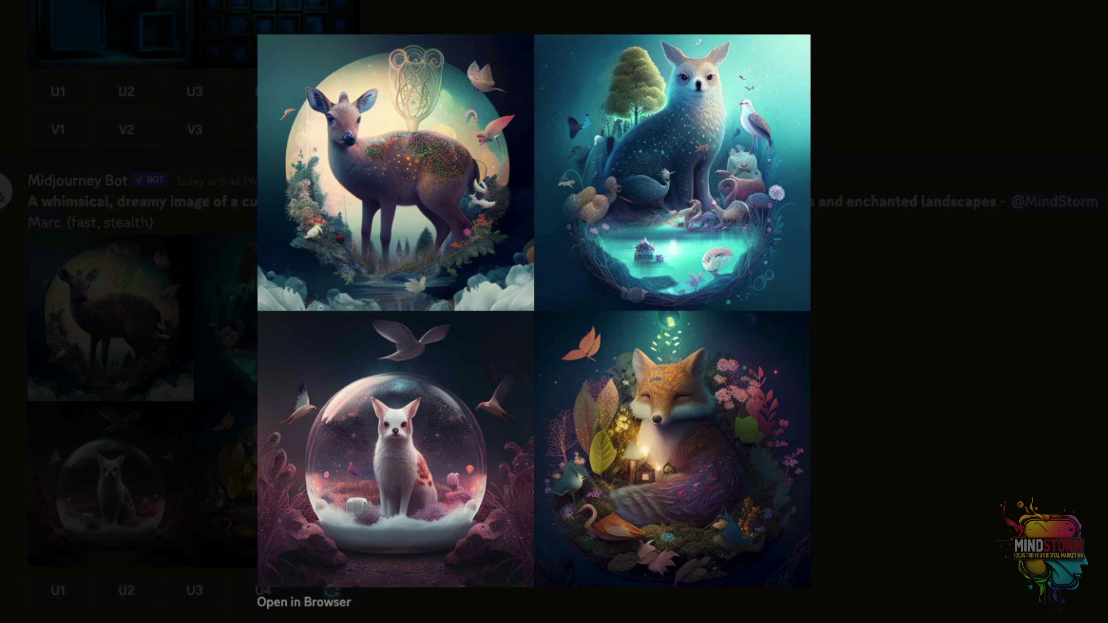
- Run /imagine 'Abstract art with Movement and Flow --ar 9:16' and enlarge the resulting grid
key("Escape")
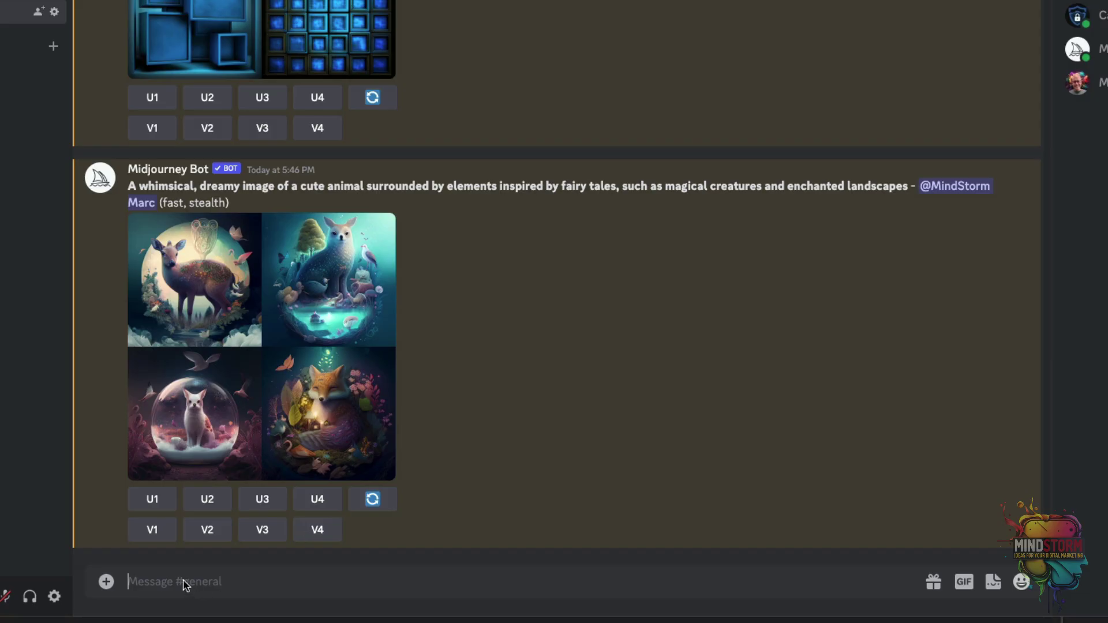
type("/")
key("Return")
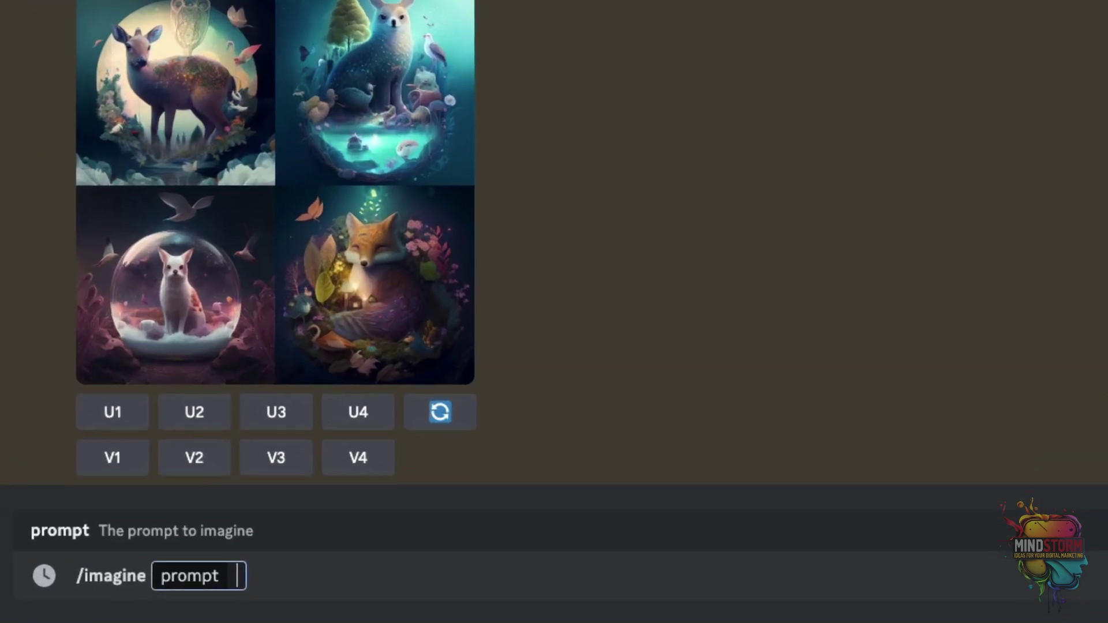
type("Abs")
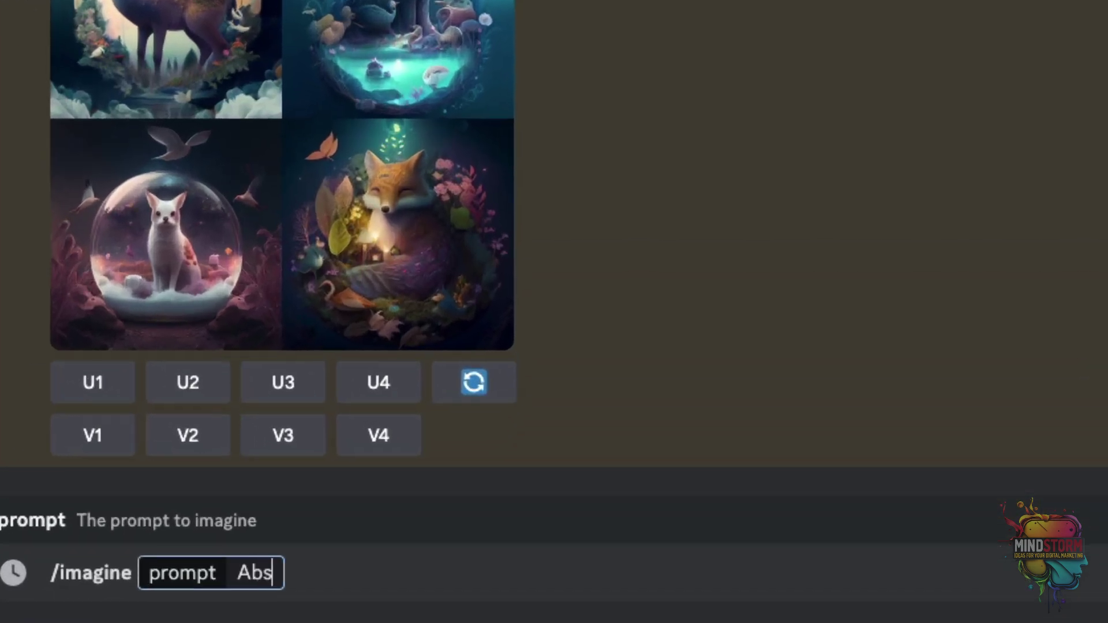
type("tract art with Movement and Flow")
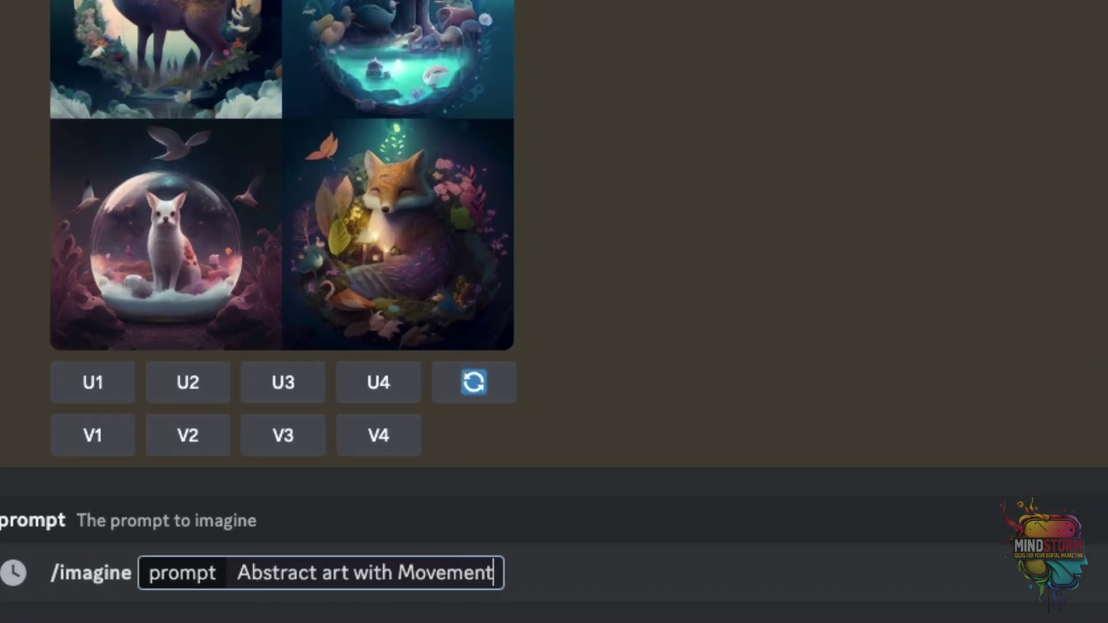
type(" --ar 9:16")
key("Return")
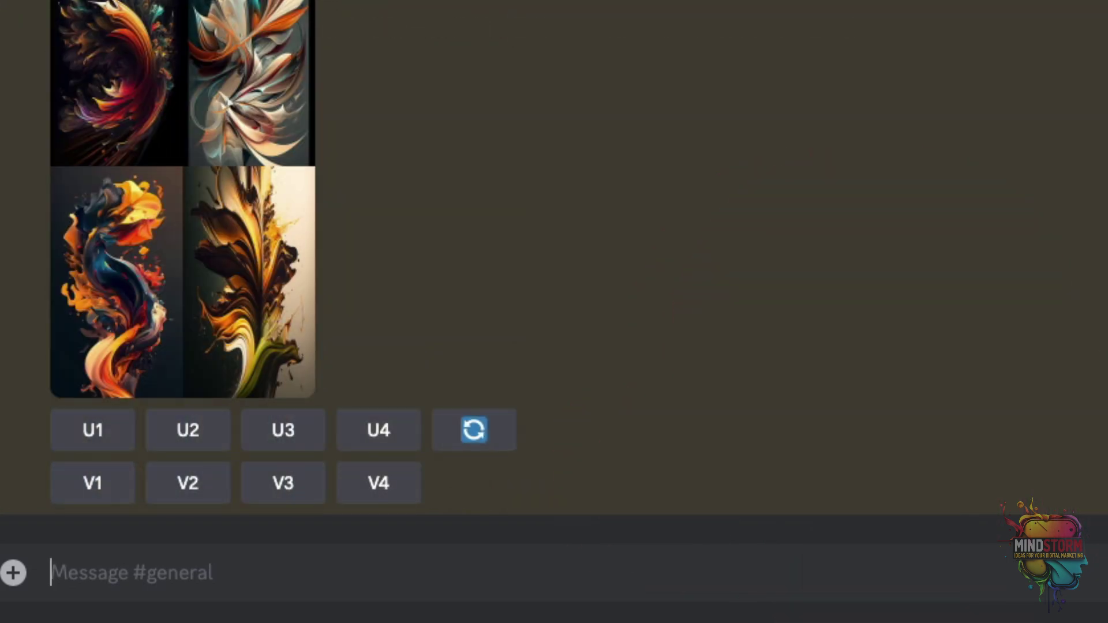
left_click(216, 228)
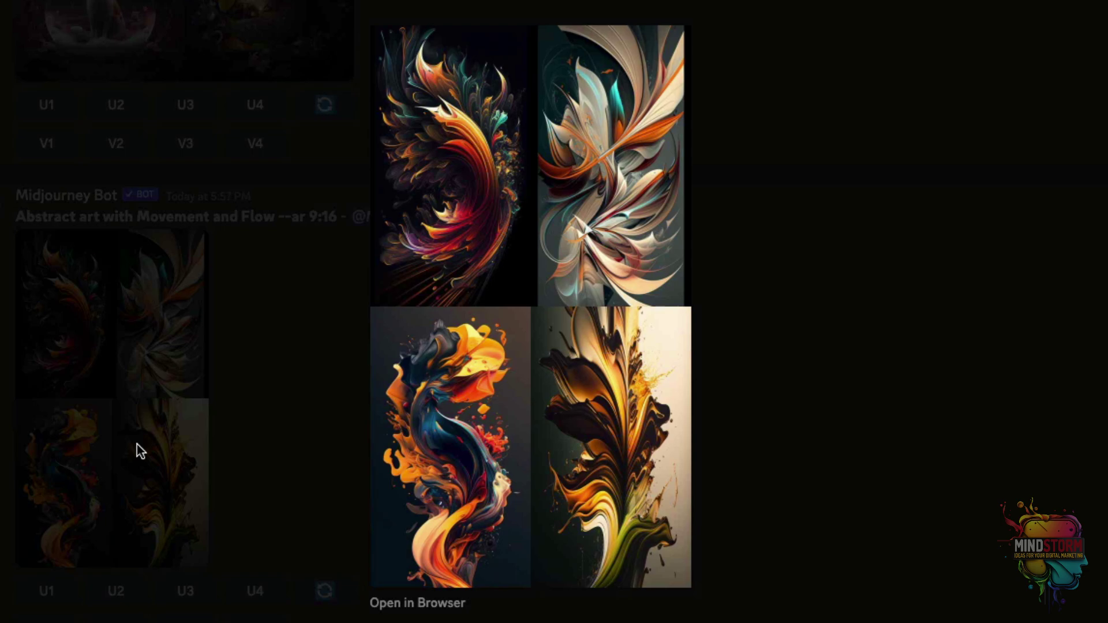
- Start a new /imagine command and paste in the earlier fairy-tale prompt text
left_click(137, 444)
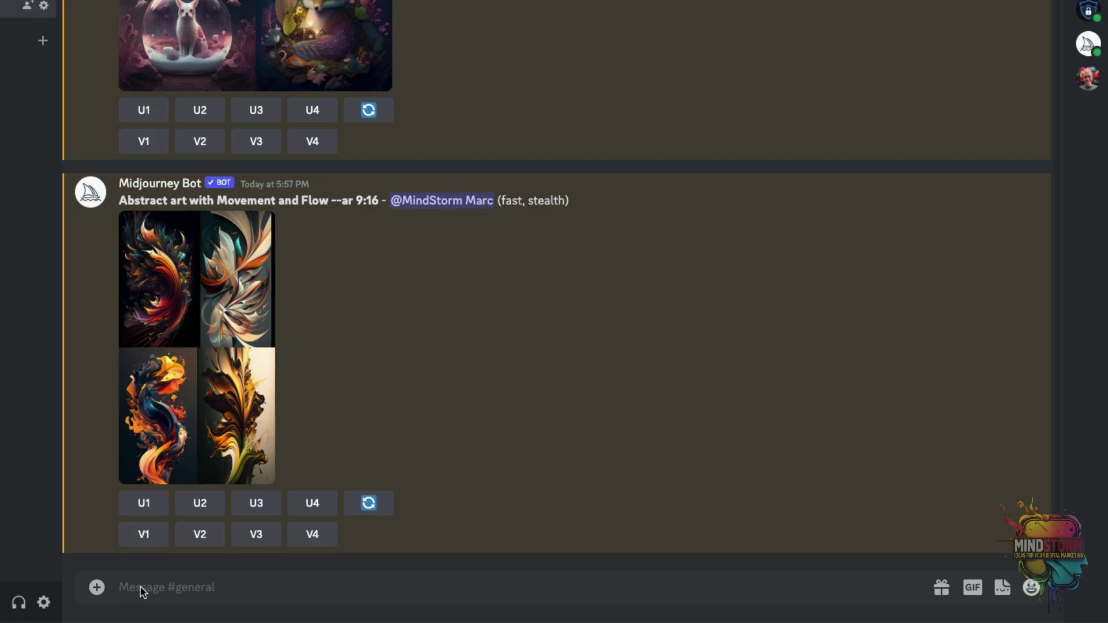
type("/imagine")
key("Tab")
scroll(398, 289, "up", 10)
left_click_drag(119, 300, 920, 301)
key("ctrl+c")
scroll(685, 432, "down", 10)
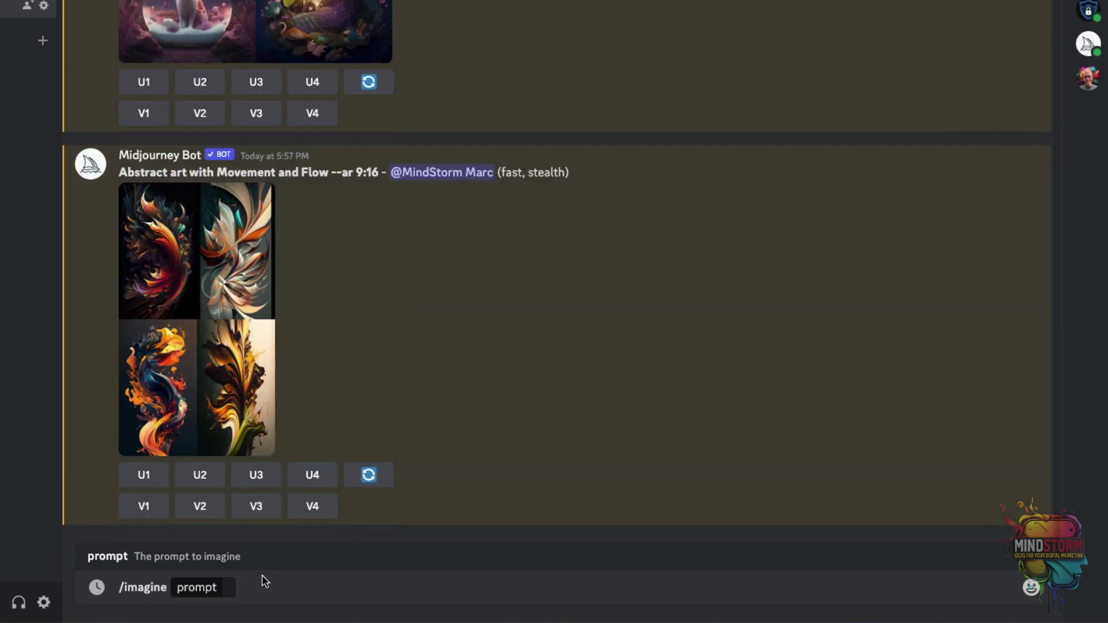
left_click(231, 587)
key("ctrl+v")
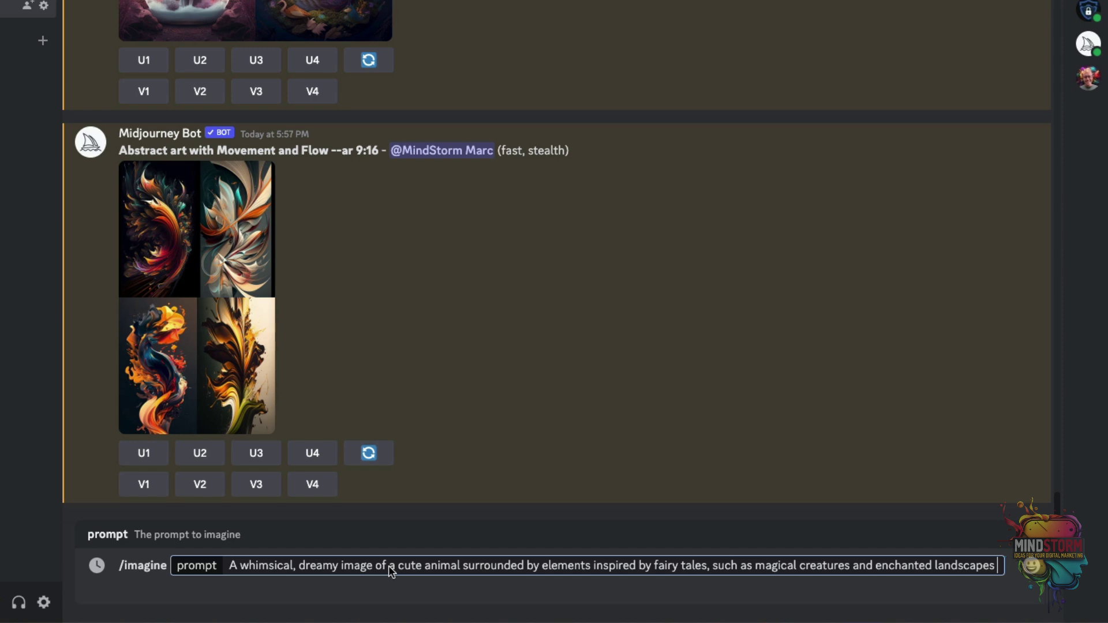
- Replace 'cute animal' with 'Abstract art with Movement and Flow', append --ar 9:16, send, and enlarge the result
left_click_drag(390, 567, 469, 570)
left_click_drag(118, 150, 331, 151)
key("ctrl+c")
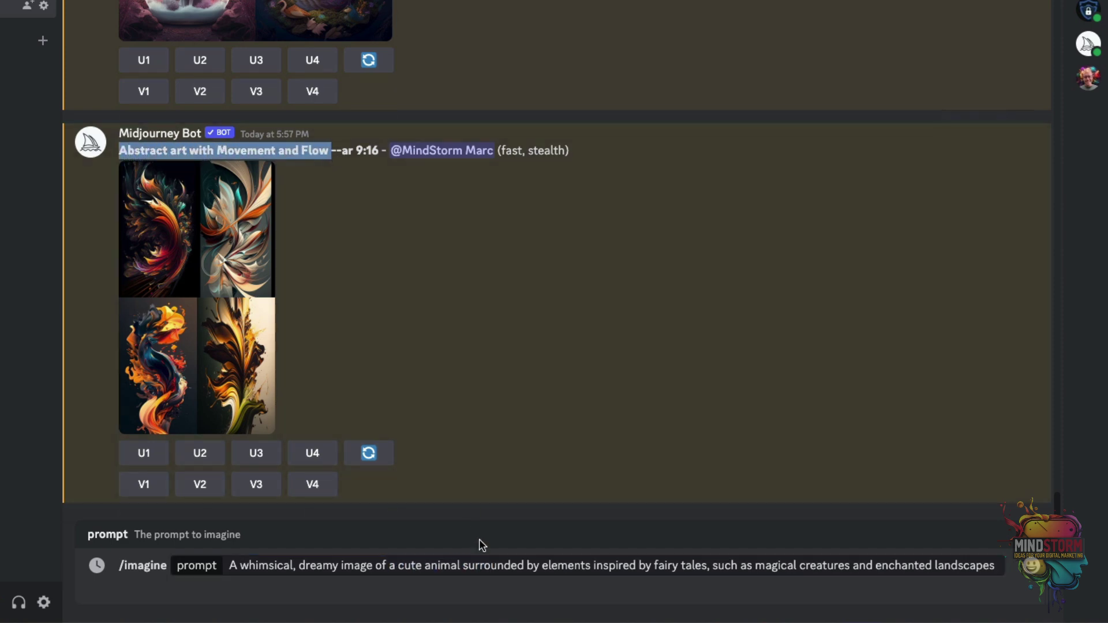
left_click_drag(397, 567, 464, 568)
key("ctrl+v")
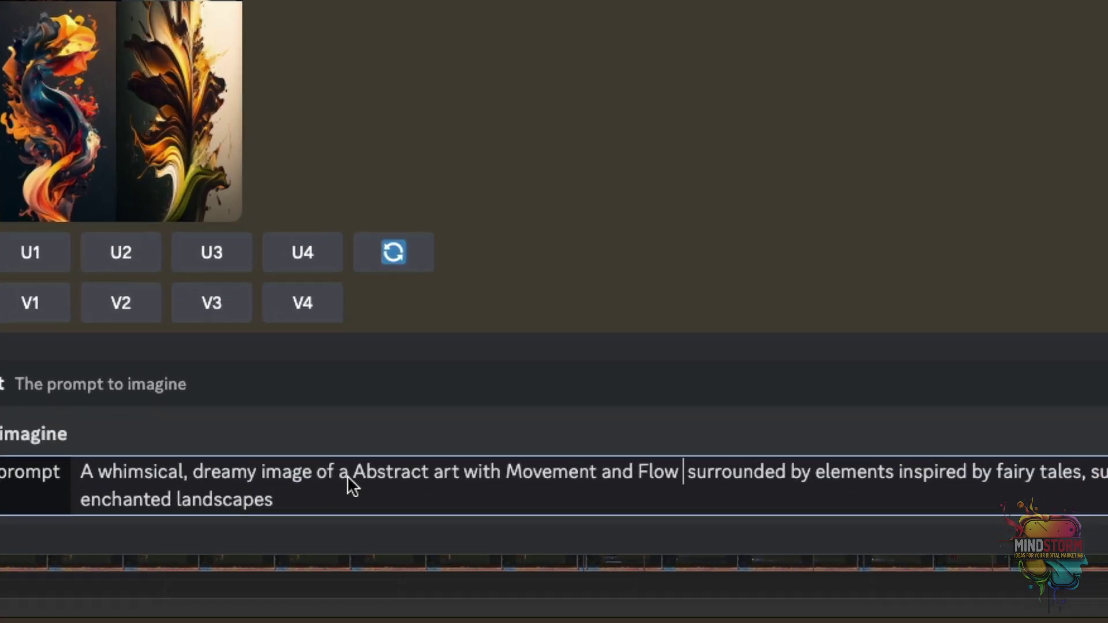
left_click(340, 566)
key("BackSpace")
key("BackSpace")
left_click(298, 582)
type("--ar 9:16")
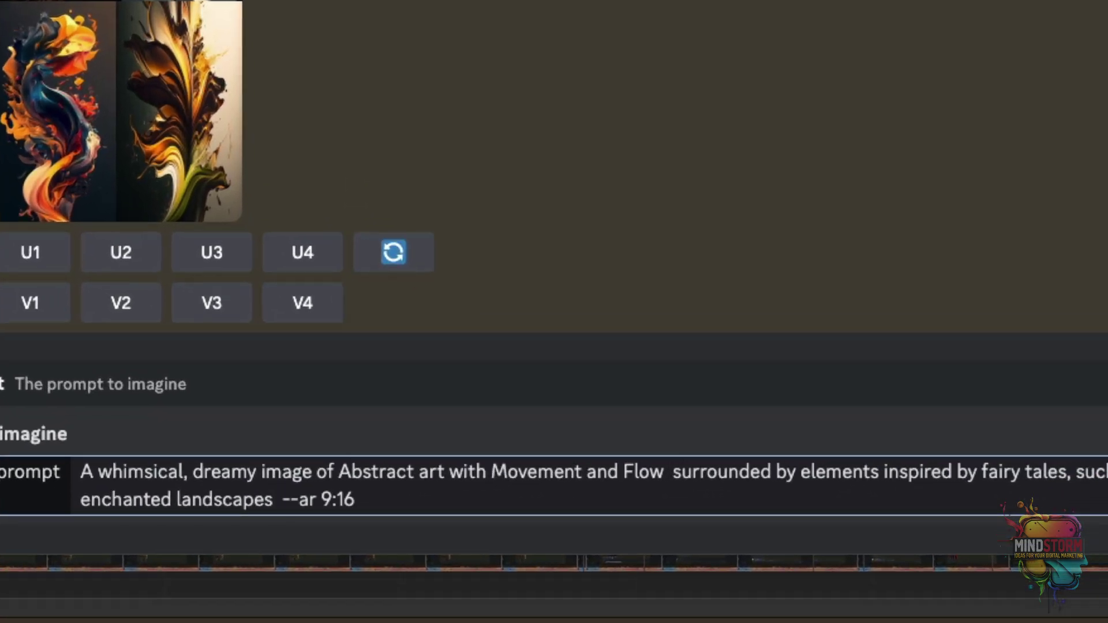
key("Return")
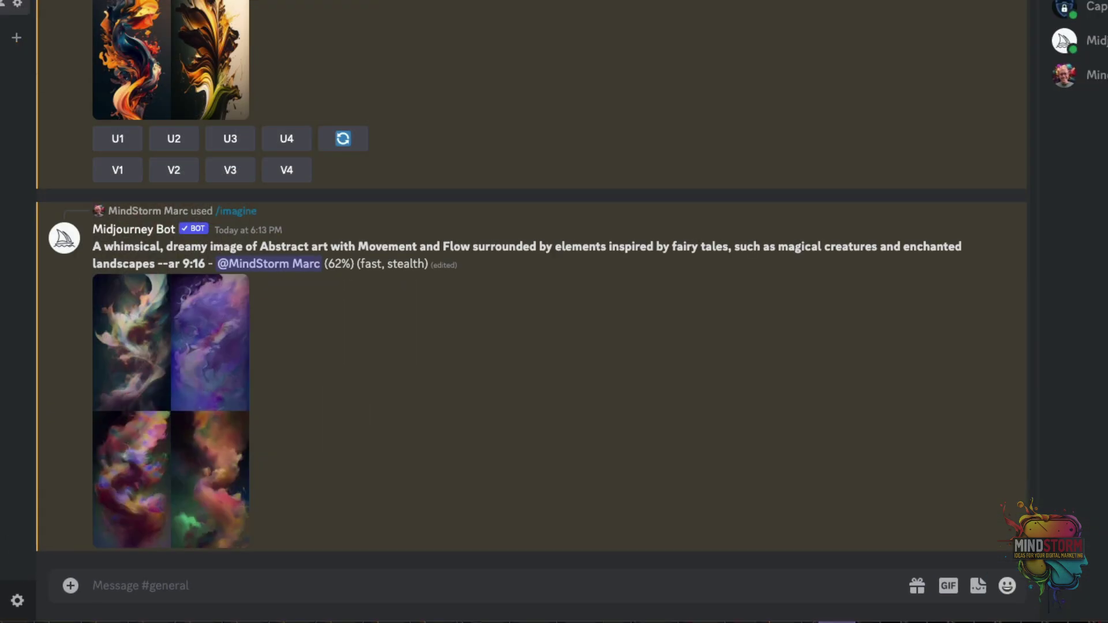
left_click(220, 400)
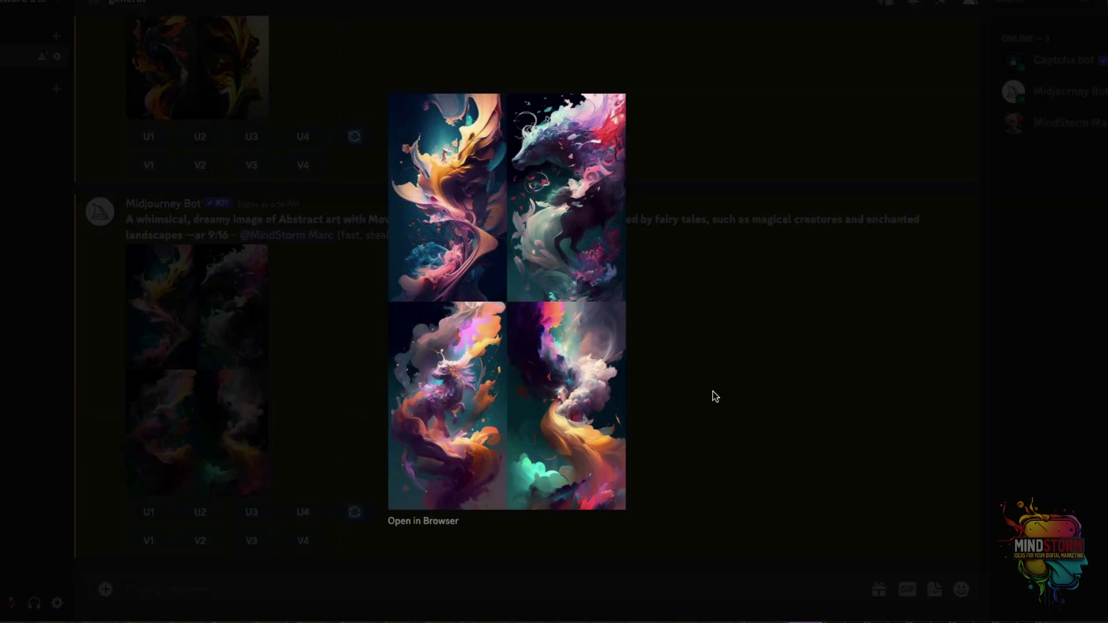
- Reroll the abstract fairy-tale prompt for a fresh set of four 9:16 images and preview them
left_click(716, 396)
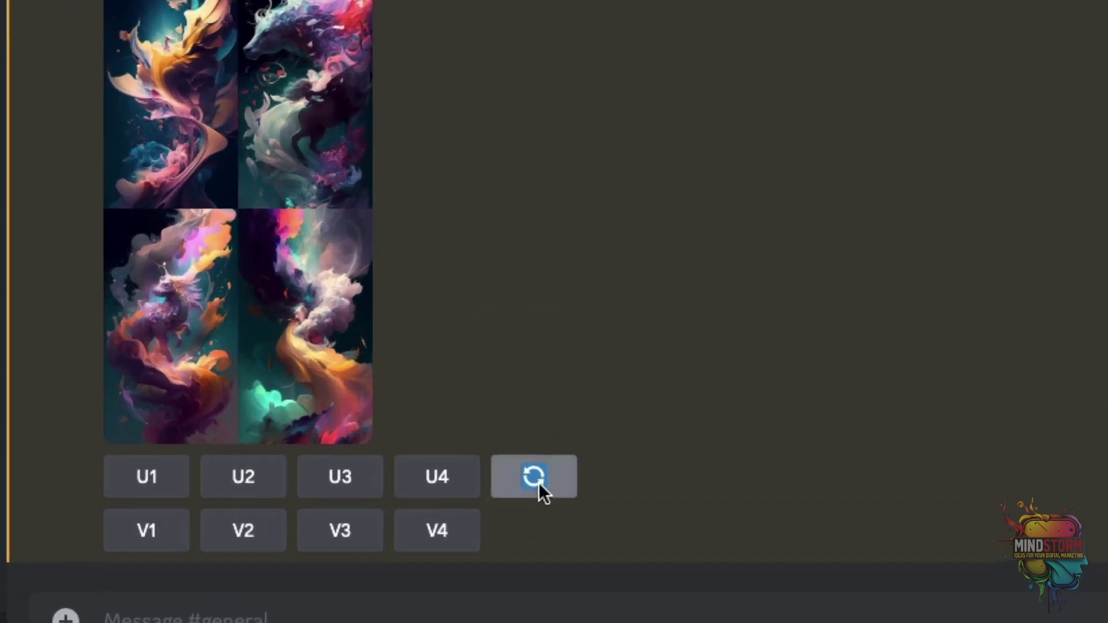
left_click(536, 479)
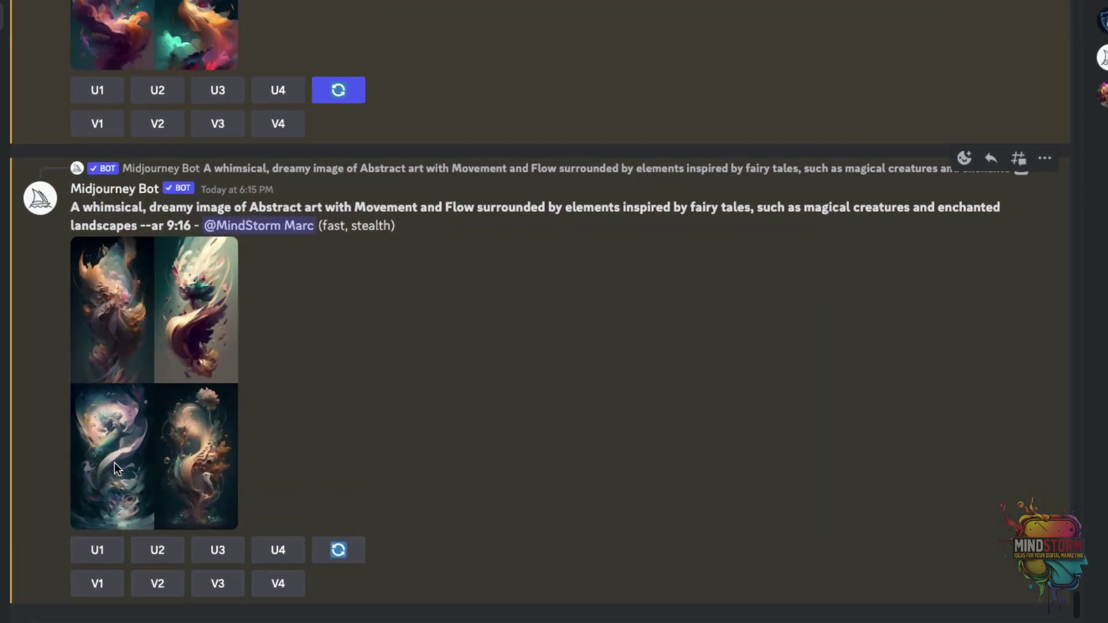
left_click(115, 463)
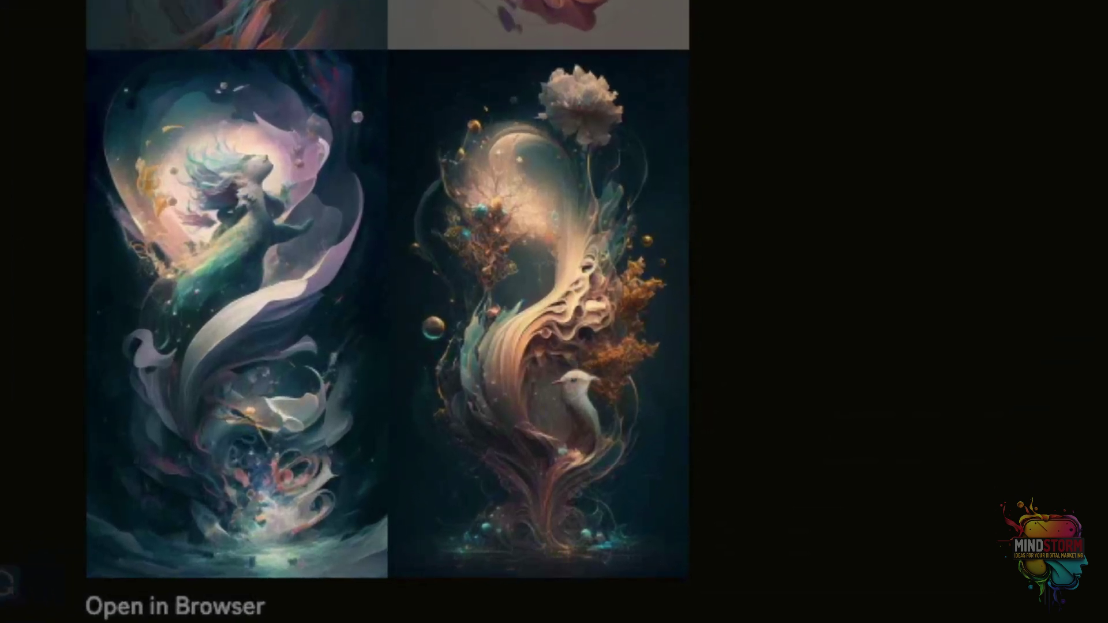
key("Escape")
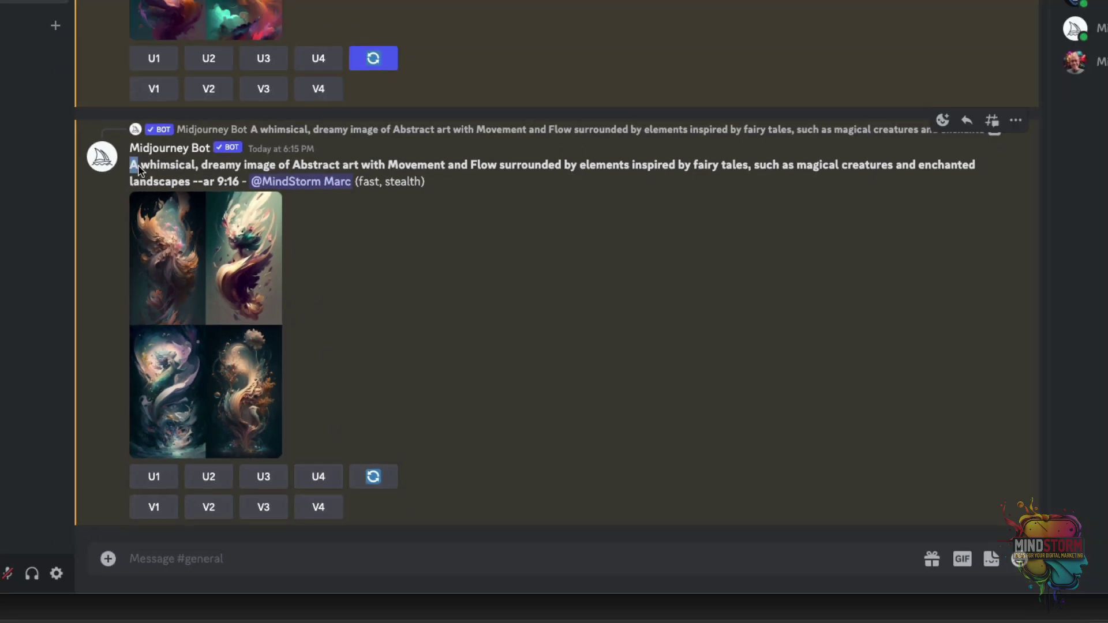
- Resend the copied fairy-tale abstract prompt via /imagine with NEON inserted before 'Abstract'
left_click_drag(140, 168, 245, 183)
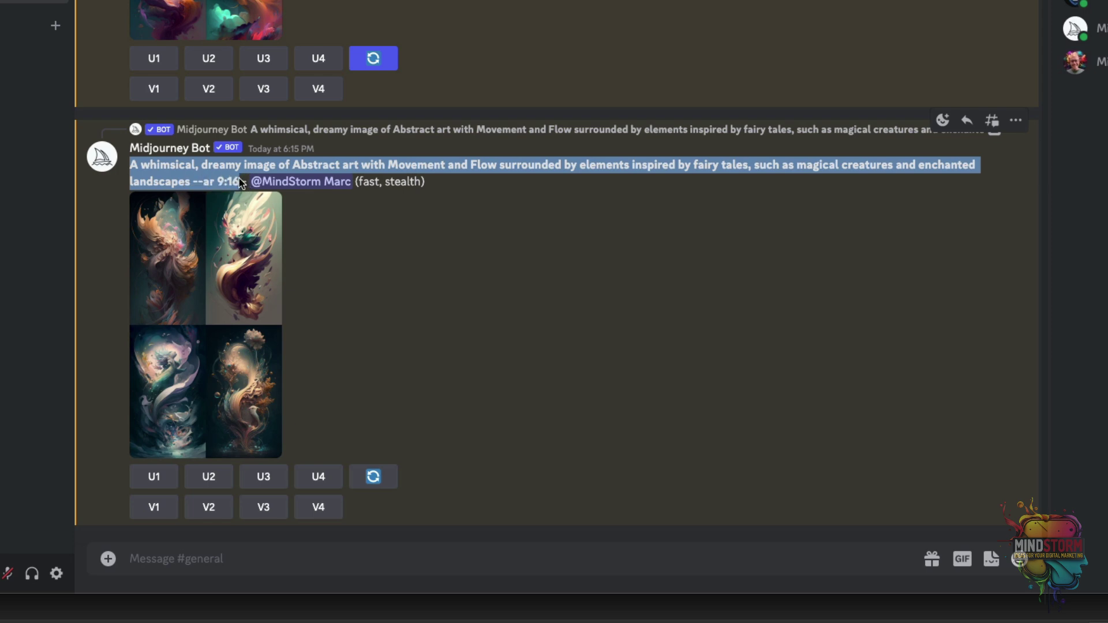
key("ctrl+c")
left_click(198, 559)
type("/imagine prompt")
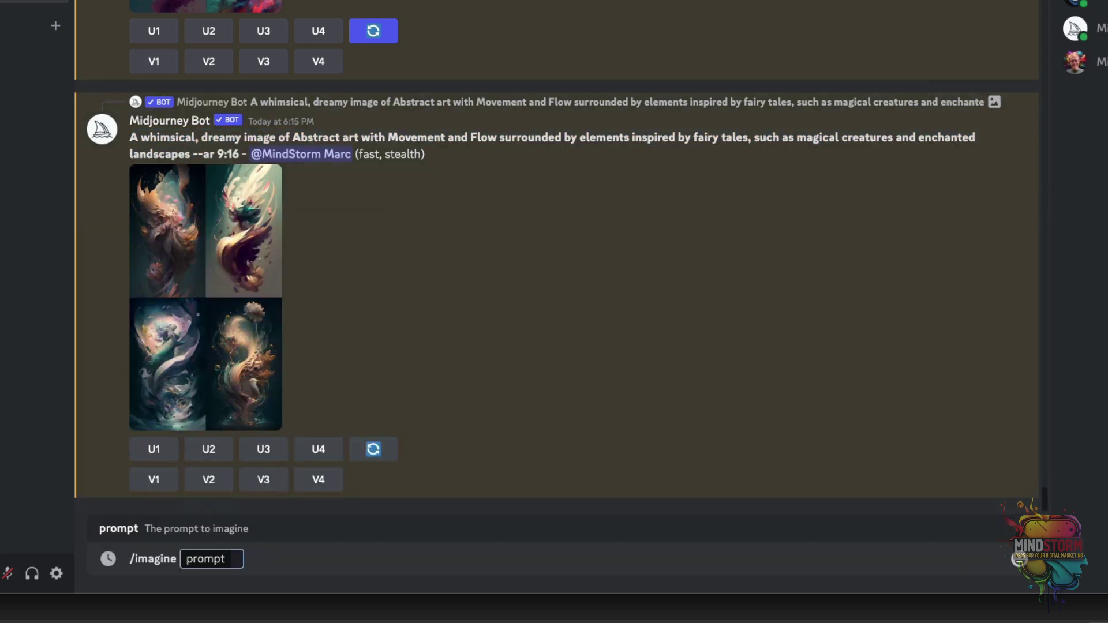
key("ctrl+v")
left_click(339, 546)
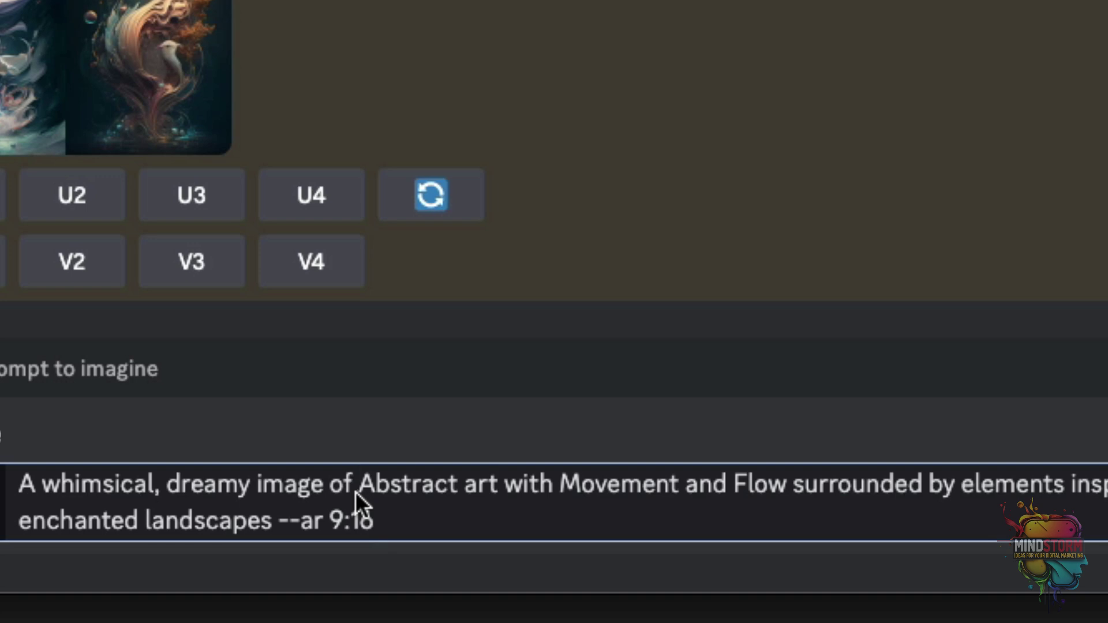
type("NEON")
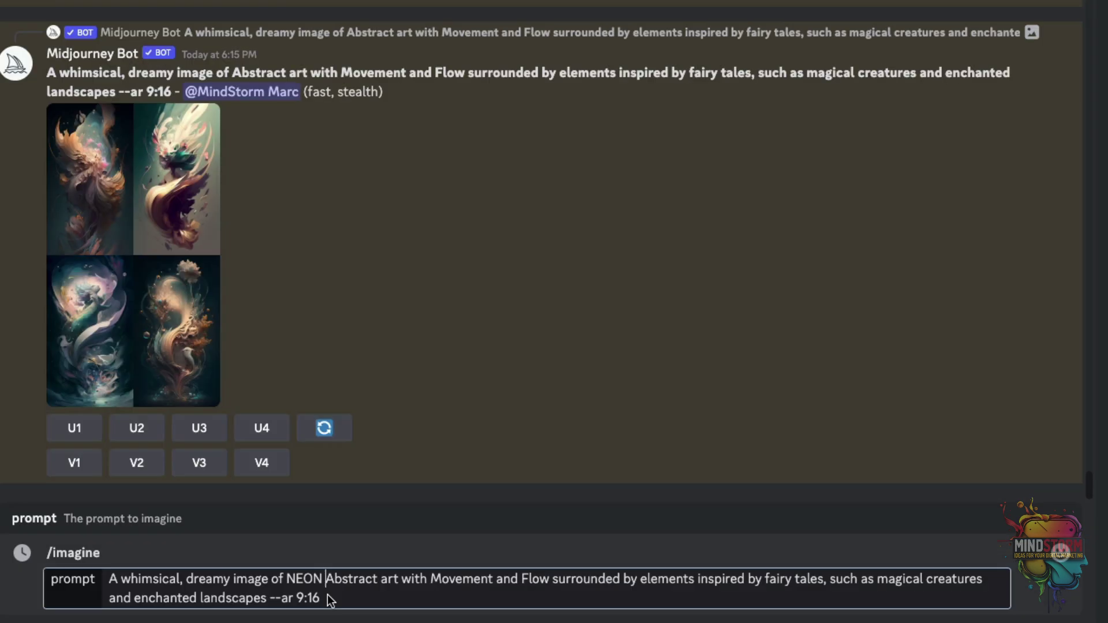
key("Return")
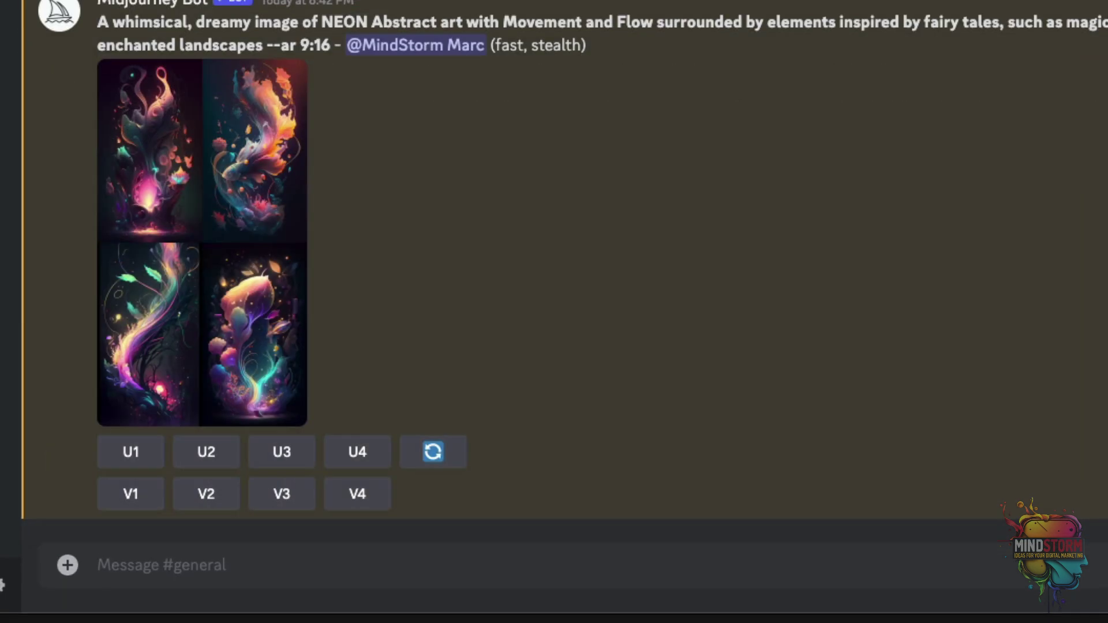
- Preview the neon grid and bring up the save options on the upscaled image #4
left_click(270, 302)
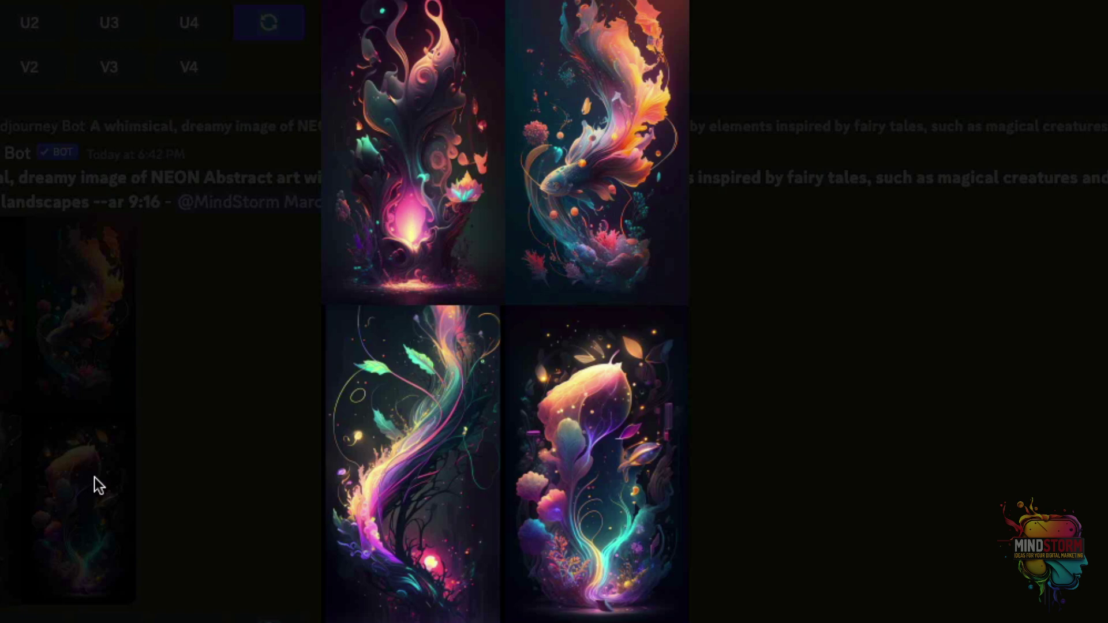
left_click(95, 477)
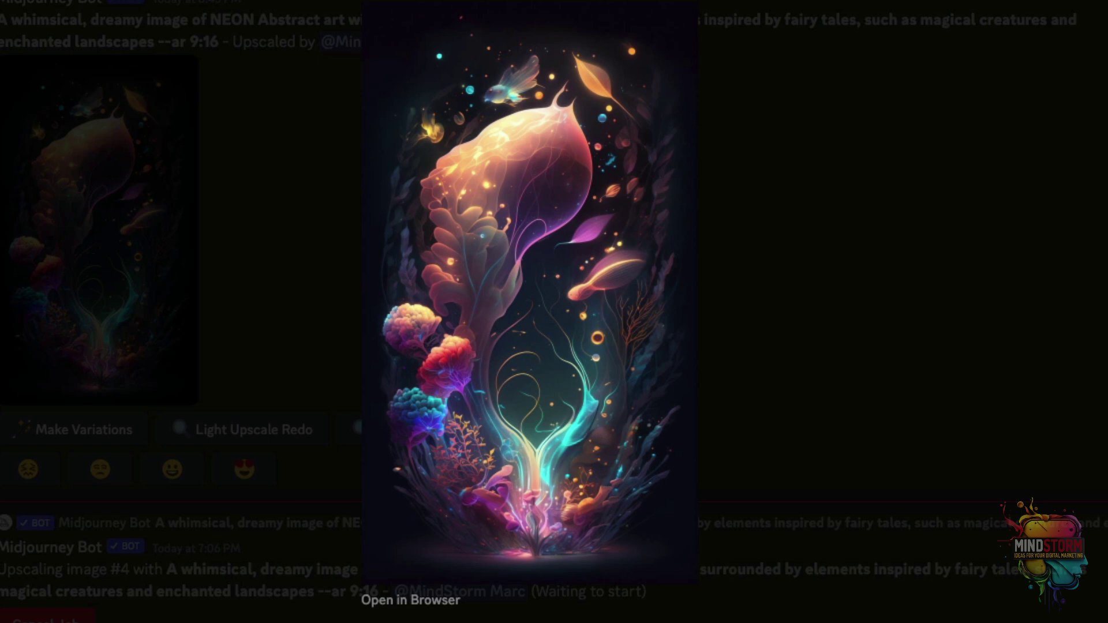
right_click(511, 375)
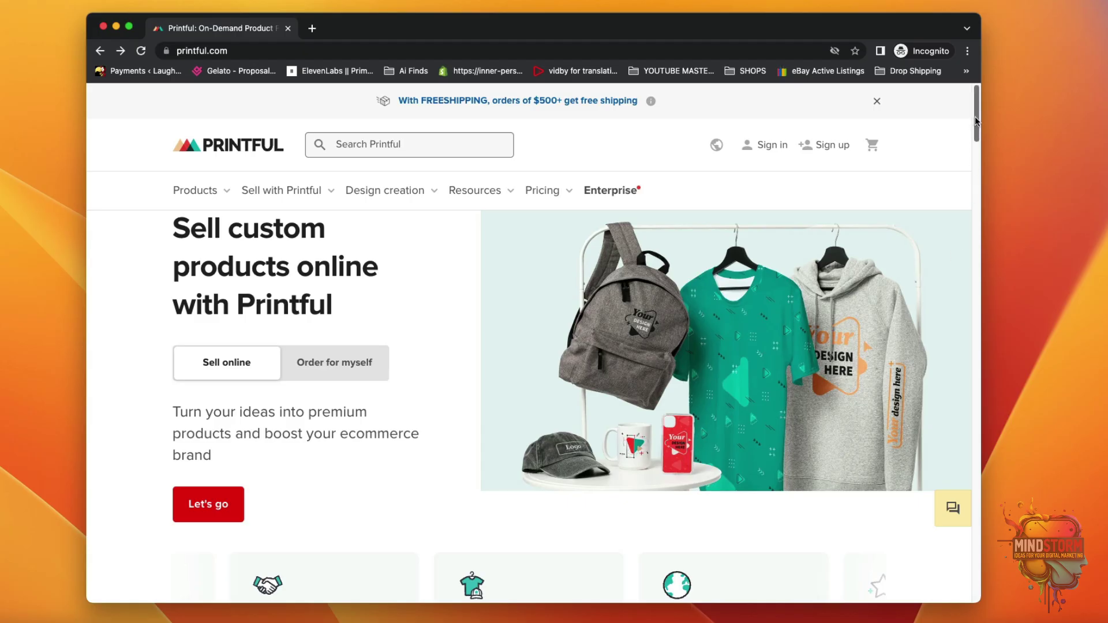
- Browse Printful's Drinkware catalogue pages, then open the custom phone cases product page
left_click_drag(976, 121, 954, 208)
left_click(808, 214)
left_click_drag(975, 128, 975, 262)
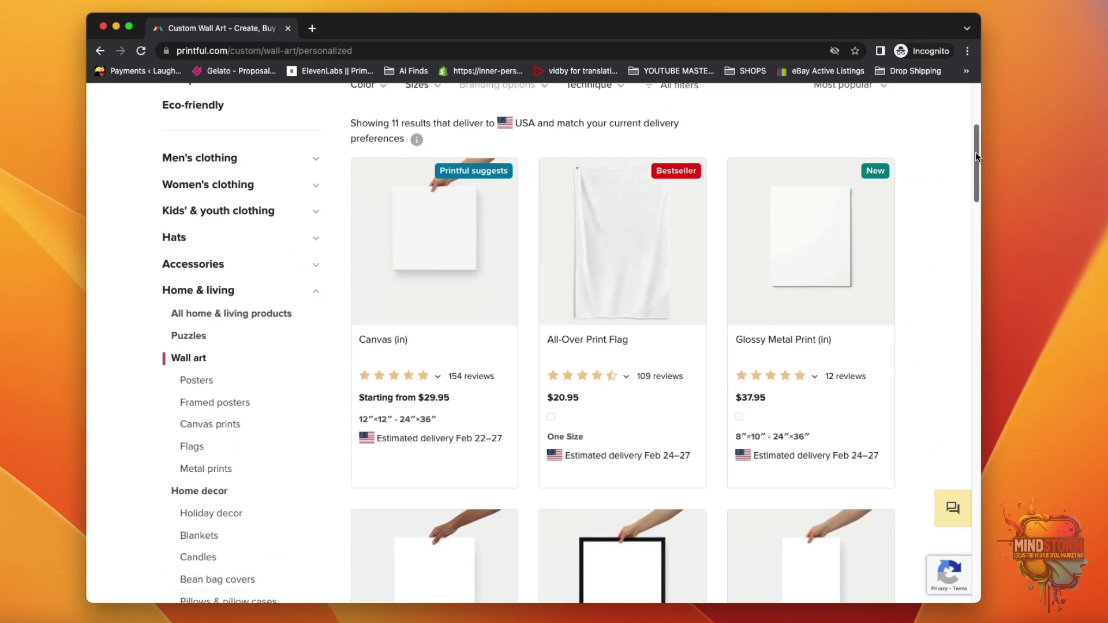
left_click_drag(975, 152, 975, 205)
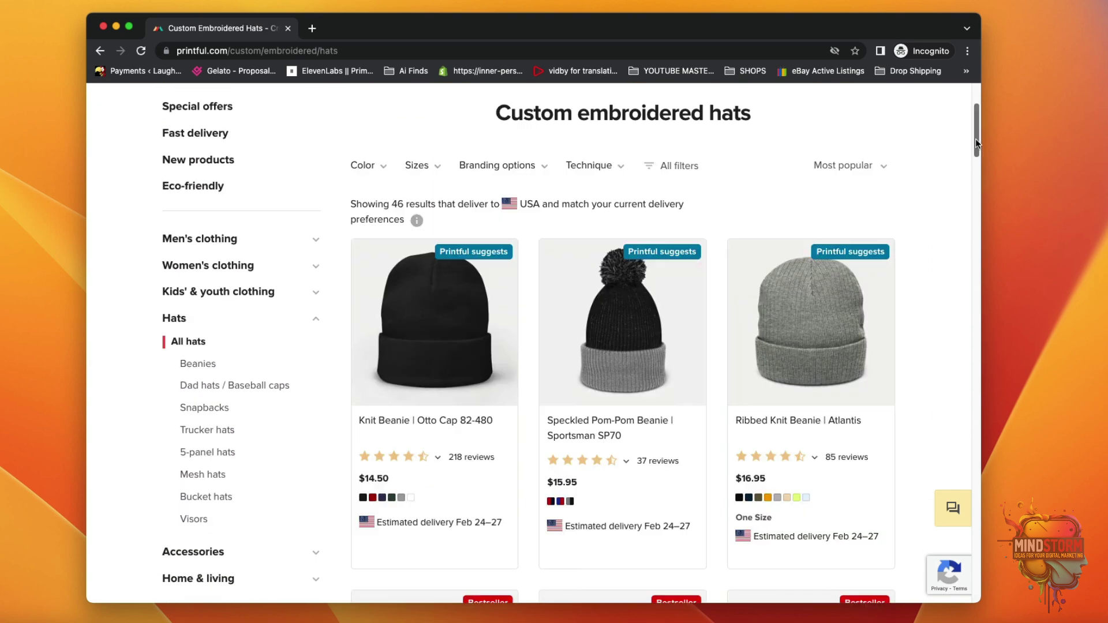
left_click_drag(977, 143, 981, 234)
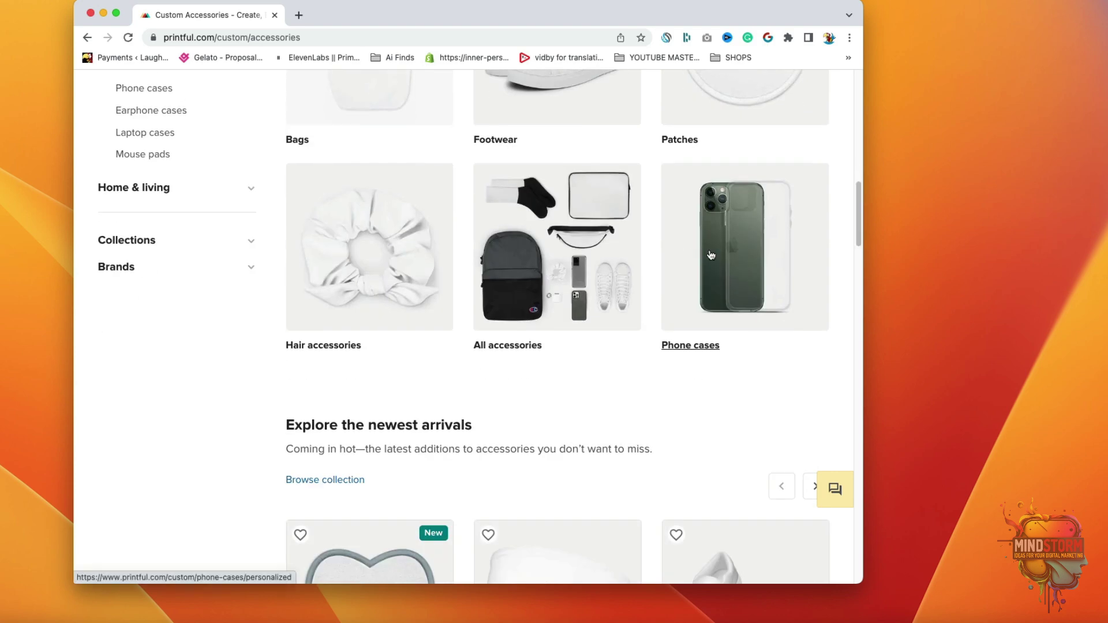
left_click(711, 255)
scroll(711, 266, "down", 5)
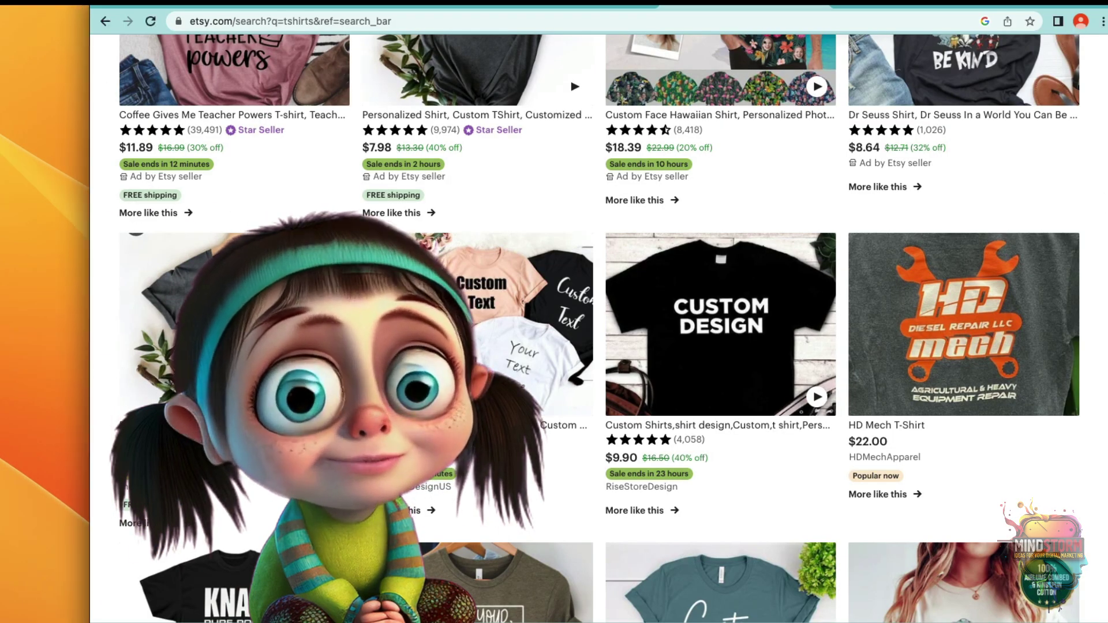
- Scroll down through the Etsy 'tshirts' search results
scroll(599, 329, "down", 5)
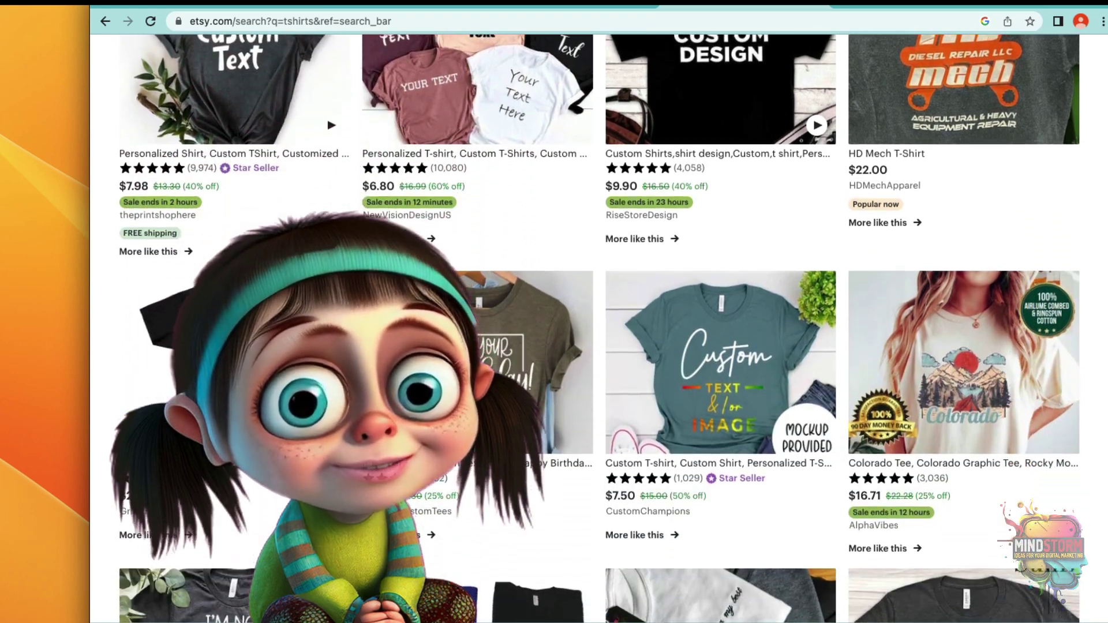
scroll(599, 329, "down", 8)
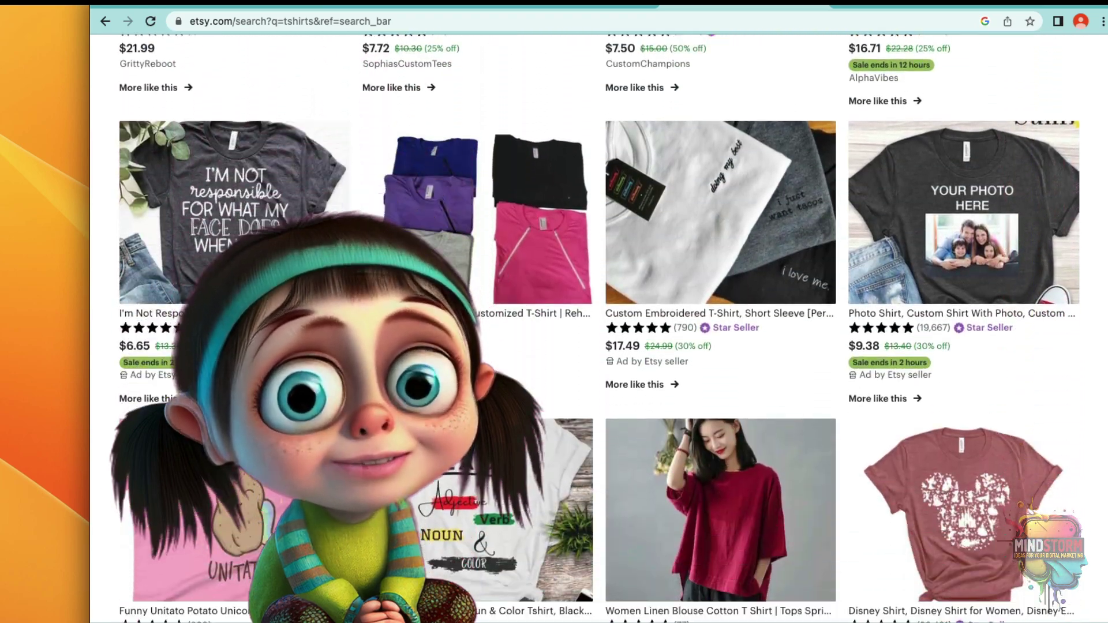
scroll(1103, 223, "down", 8)
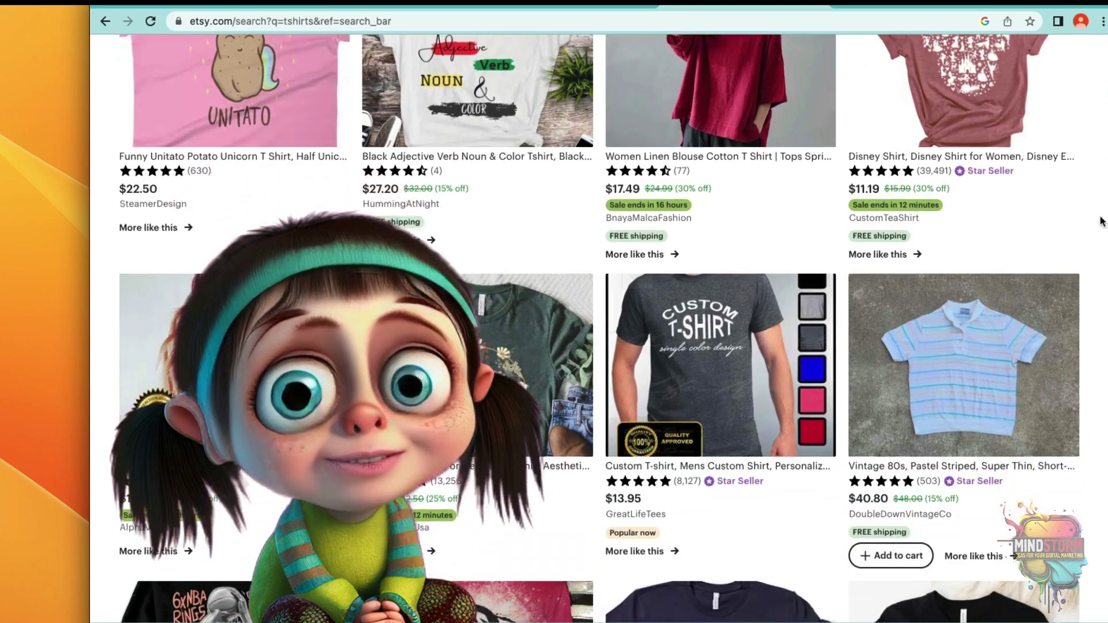
scroll(1102, 222, "down", 7)
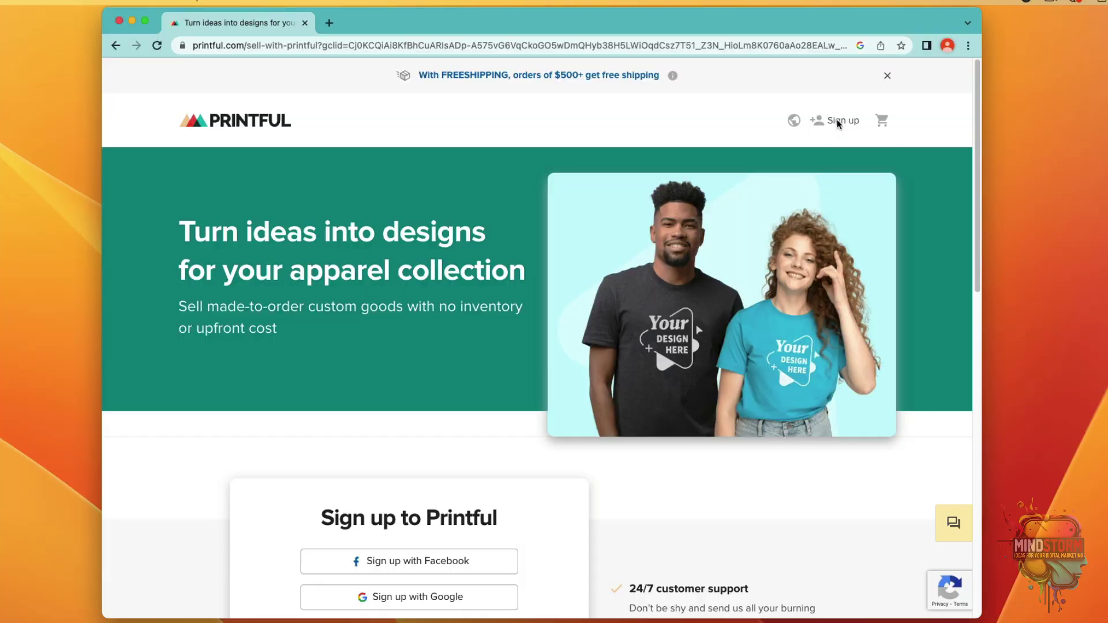
- Sign up for Printful with e-mail, entering the account holder's full name and e-mail address
left_click(843, 123)
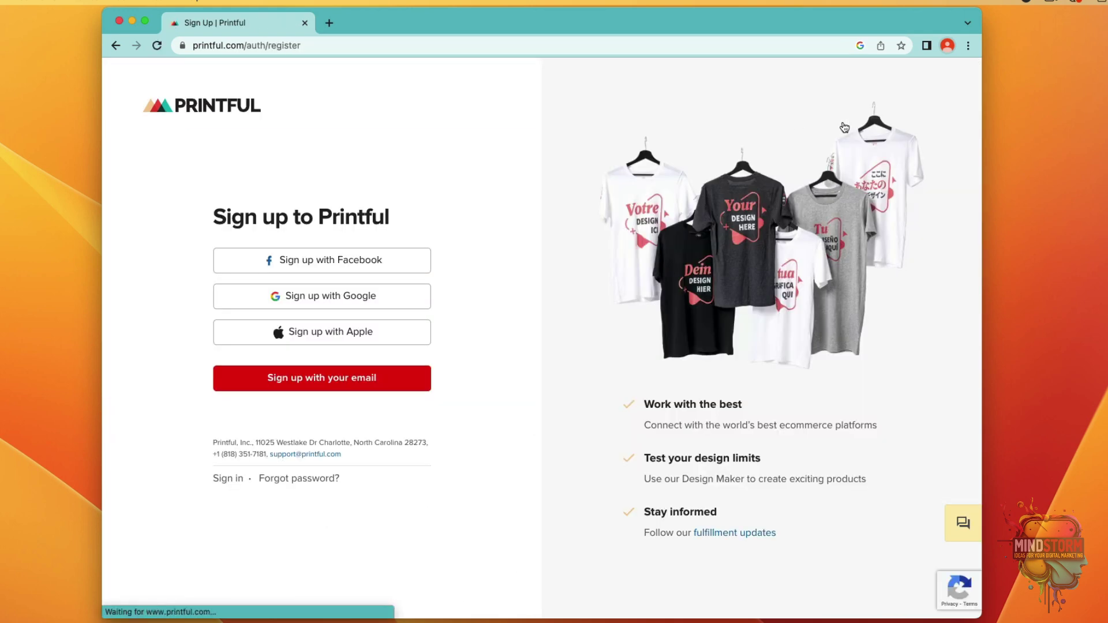
left_click(304, 381)
left_click(244, 240)
type("Margo theDrawler")
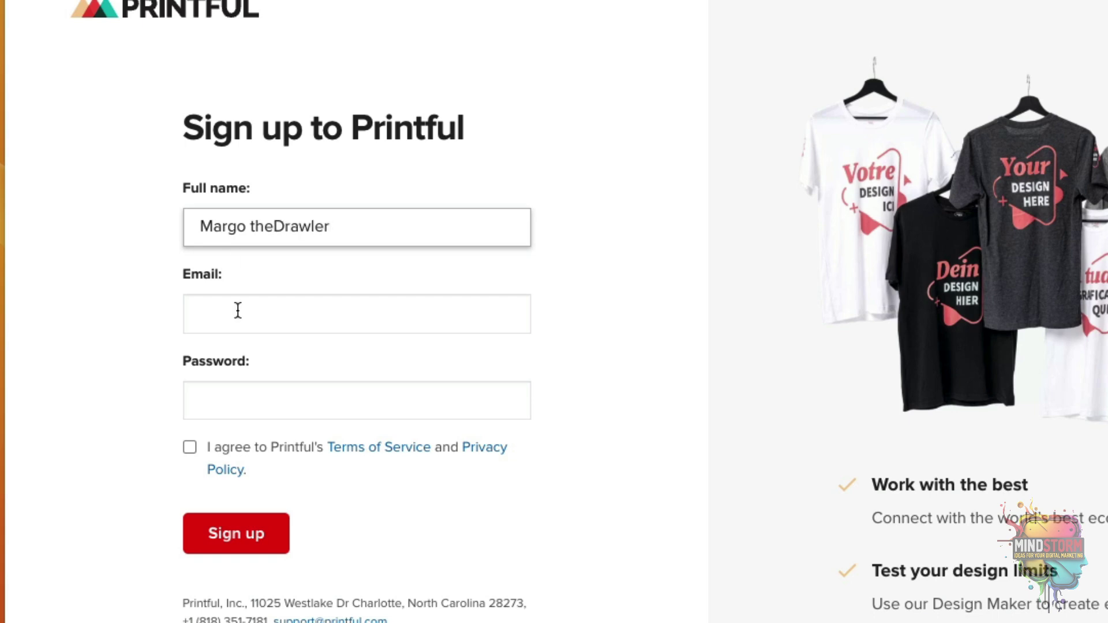
left_click(238, 310)
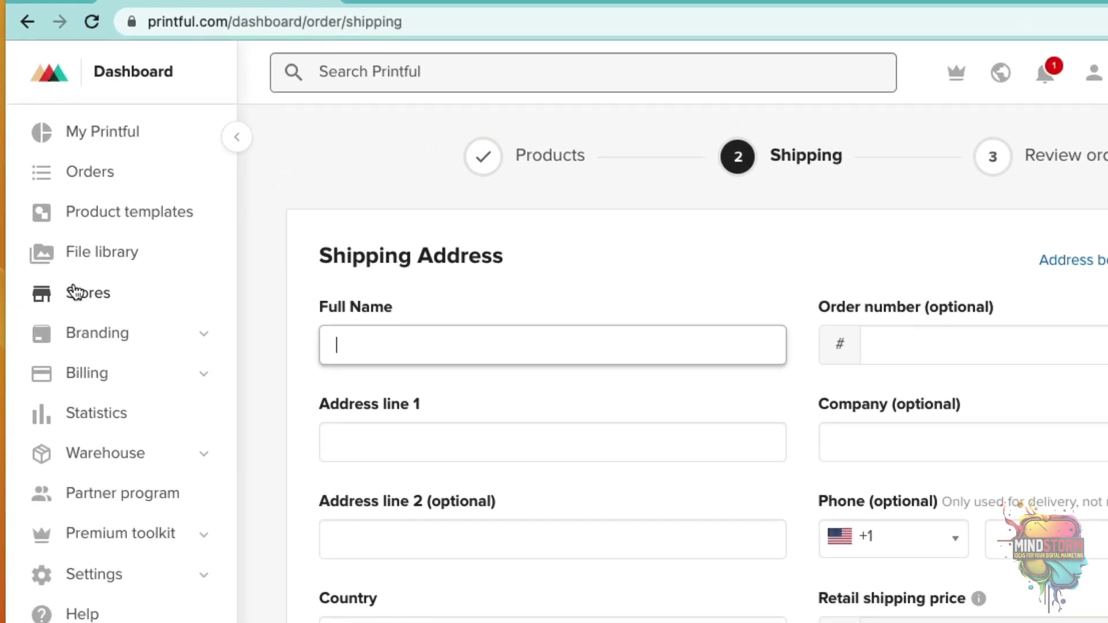
- Open the Stores section and review the 'Connect your Etsy store to Printful' page
left_click(75, 293)
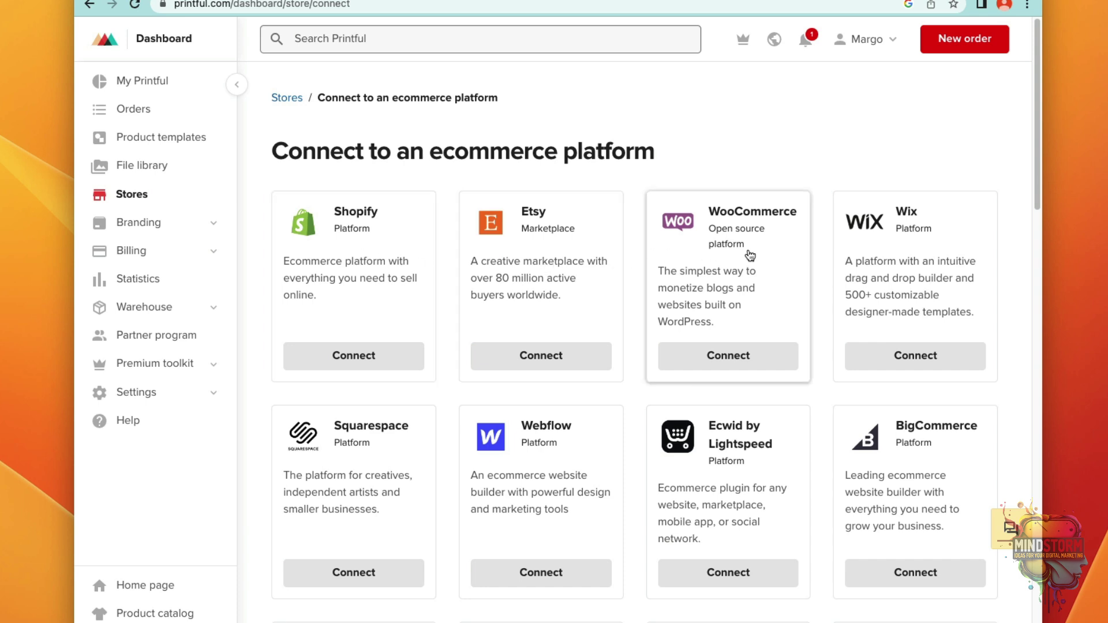
scroll(594, 405, "down", 5)
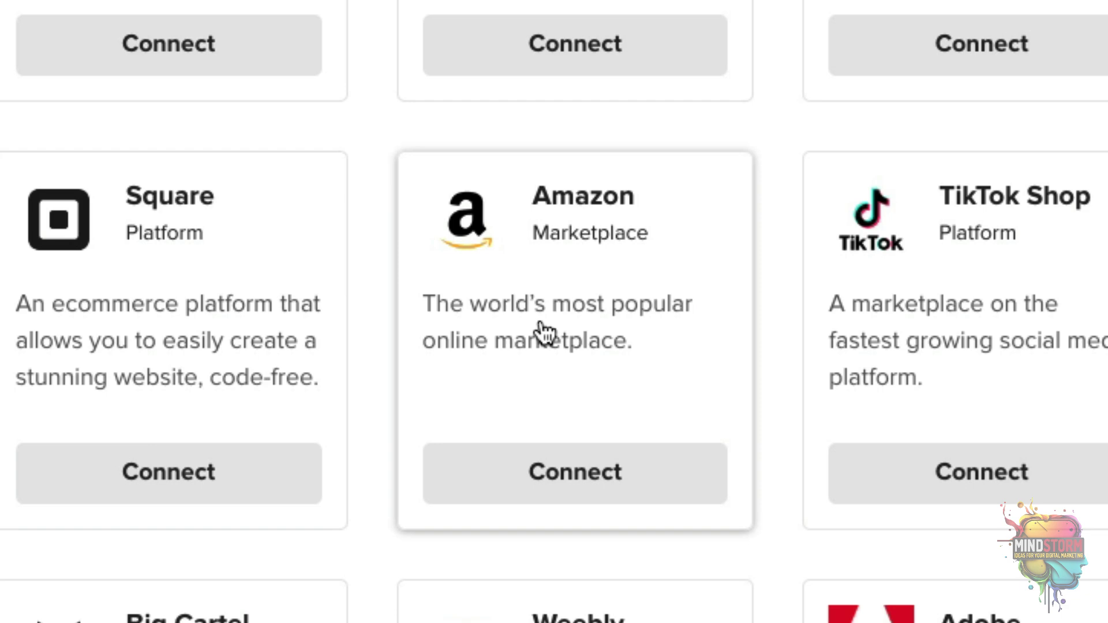
scroll(547, 334, "down", 4)
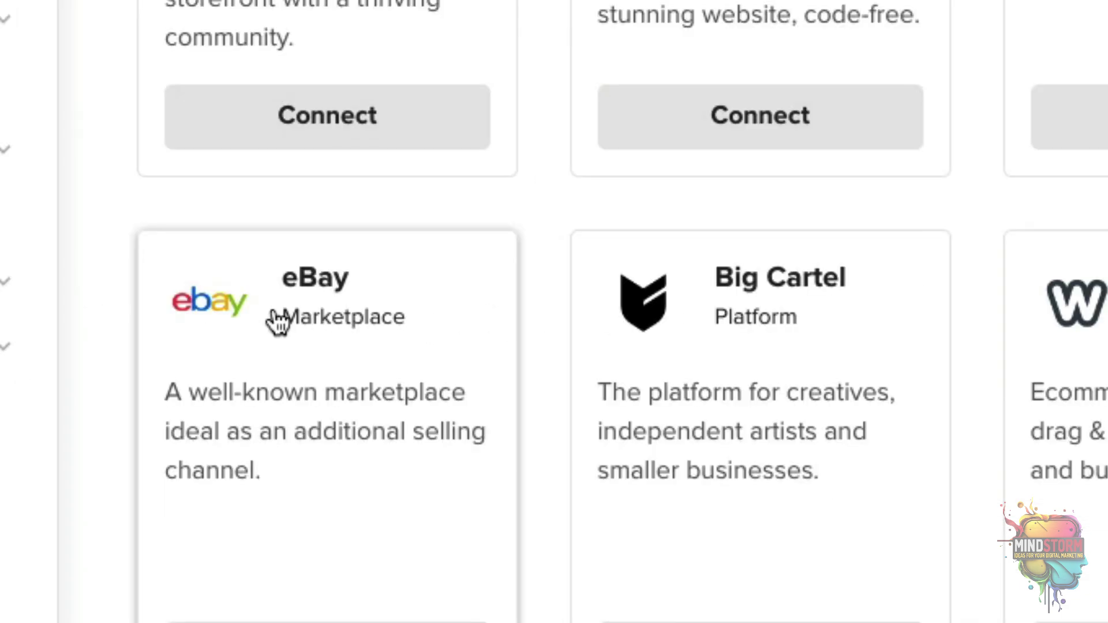
scroll(277, 322, "up", 10)
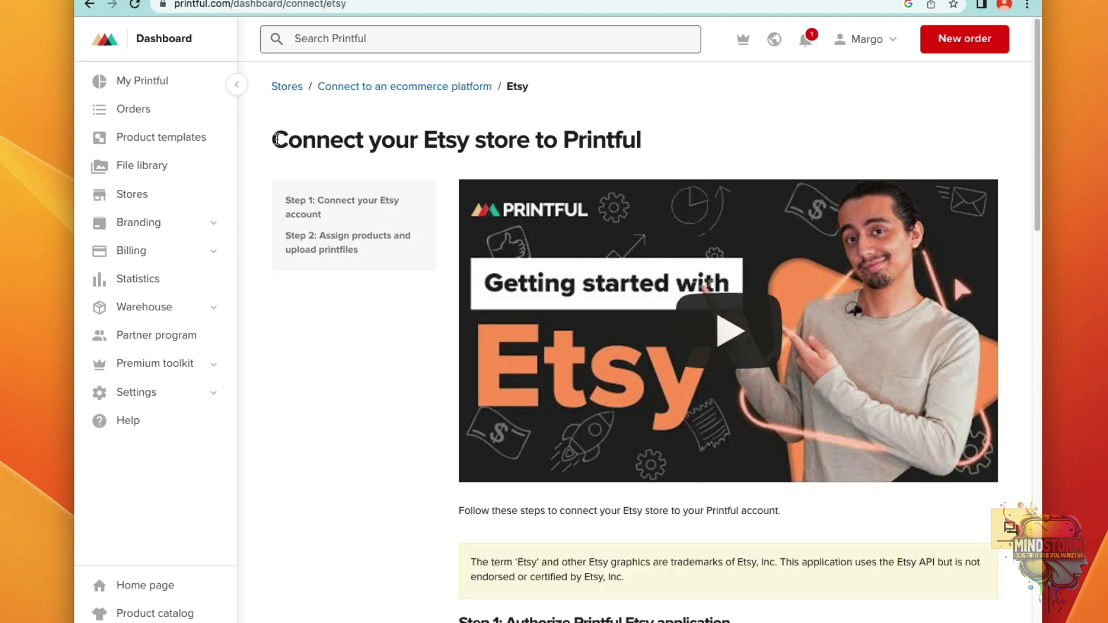
left_click_drag(273, 140, 682, 144)
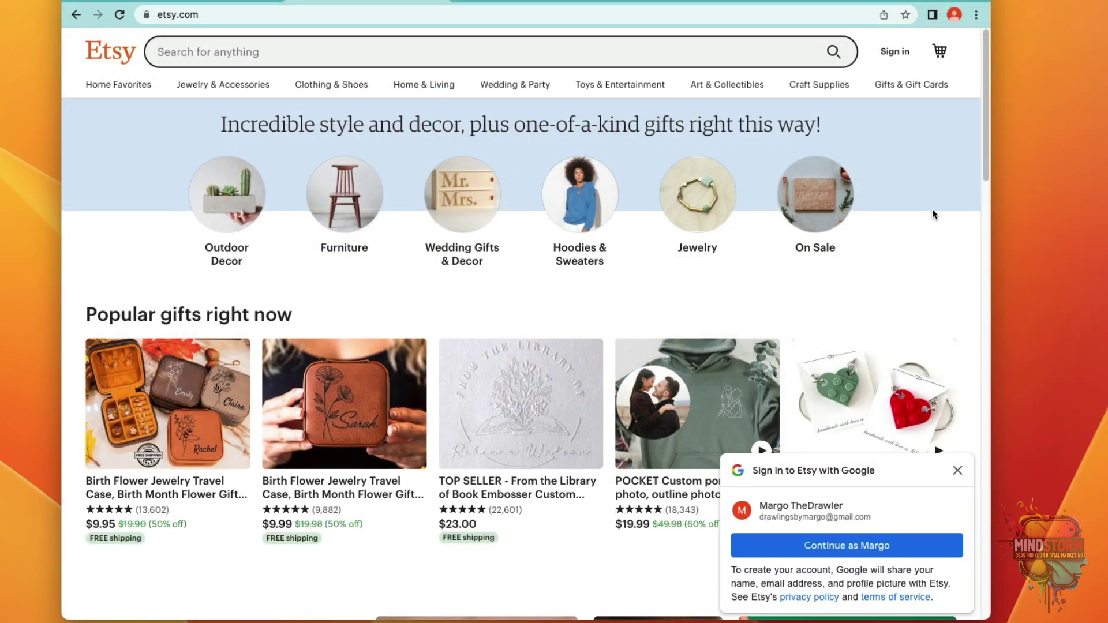
- Sign in to Etsy with Google and begin creating a new shop
left_click(834, 548)
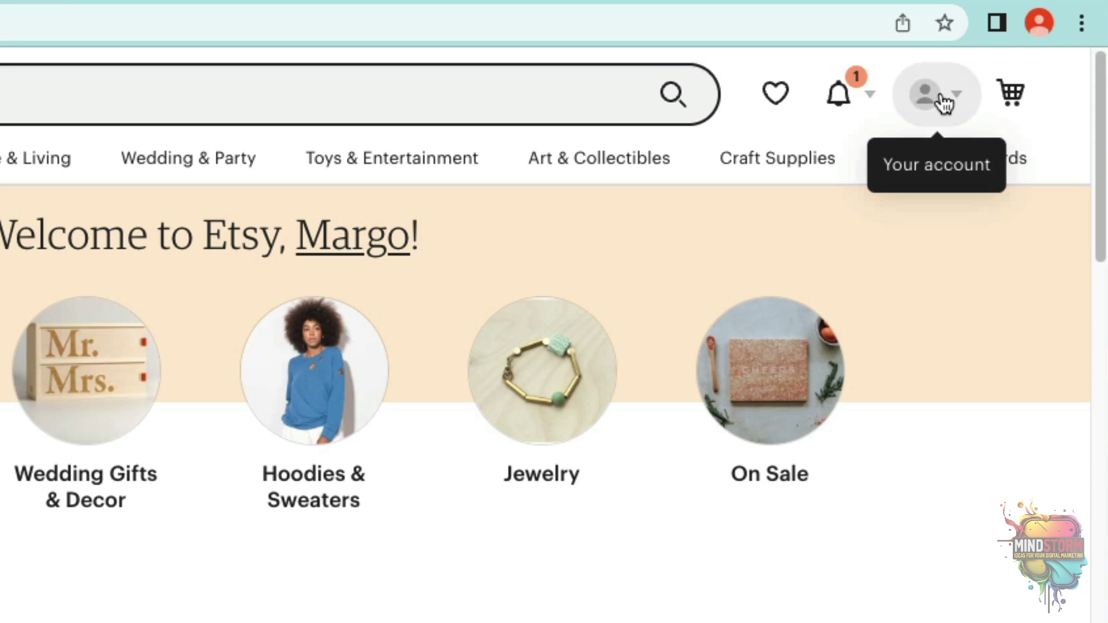
left_click(942, 103)
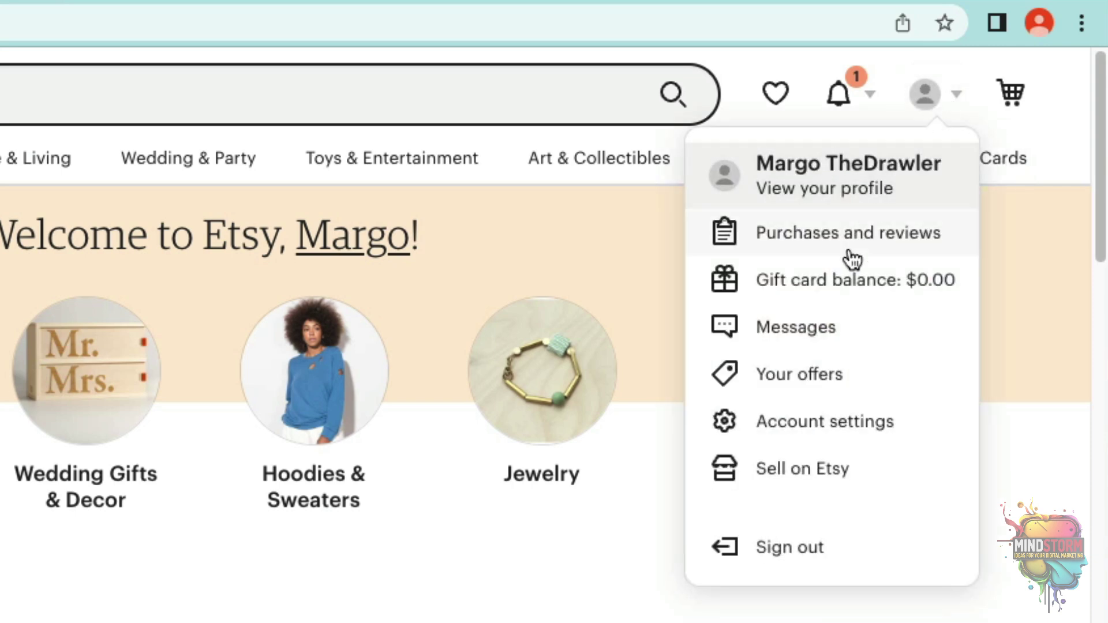
left_click(823, 470)
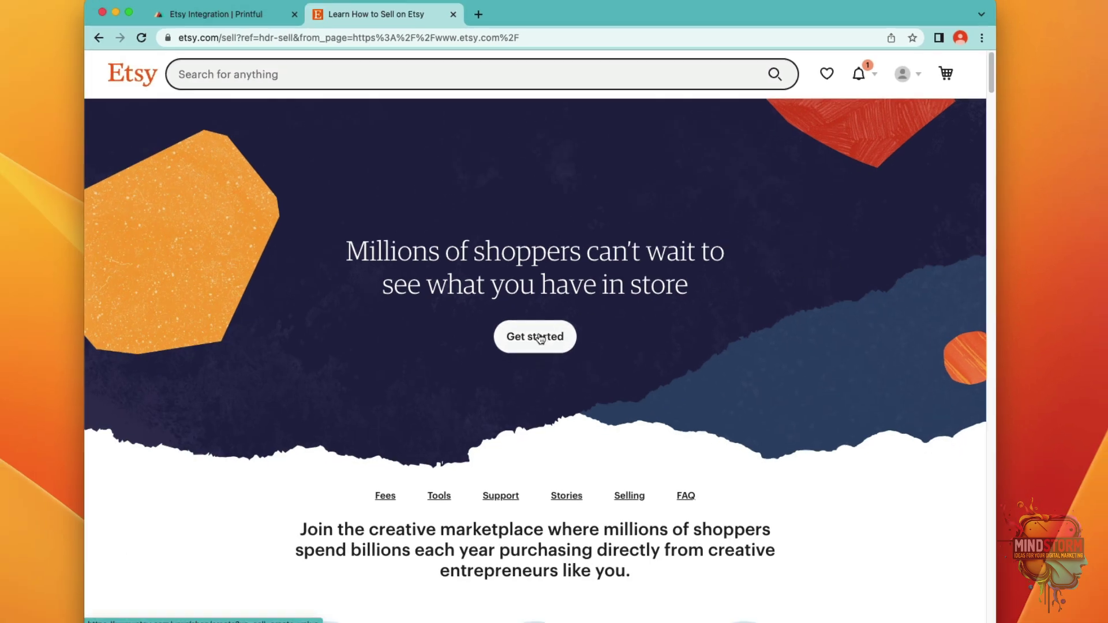
left_click(541, 339)
left_click(601, 392)
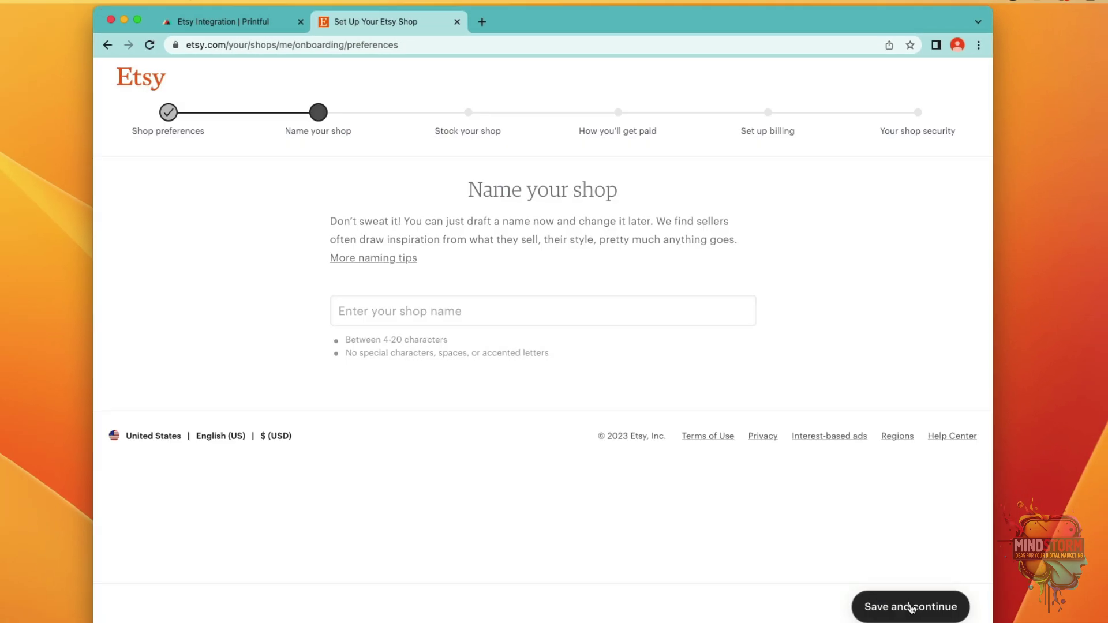
- Enter a shop name built on 'Drawlings' with the seller's first name, fixing its capitalisation
left_click(227, 296)
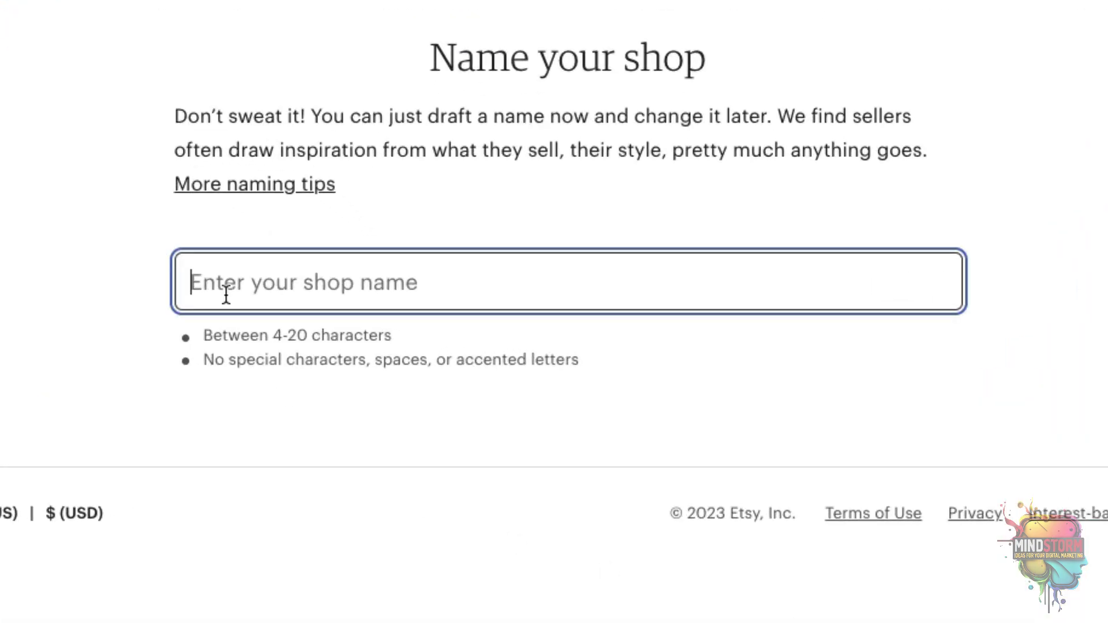
type("Drawlings By Margo")
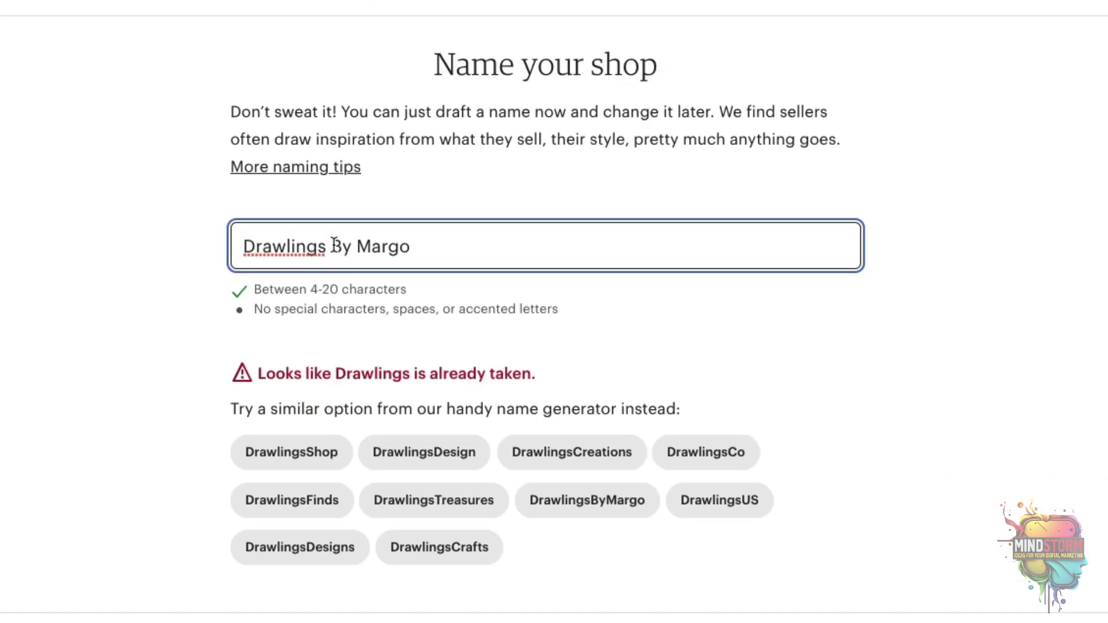
key("ctrl+a")
type("DrawlingsBYMargo")
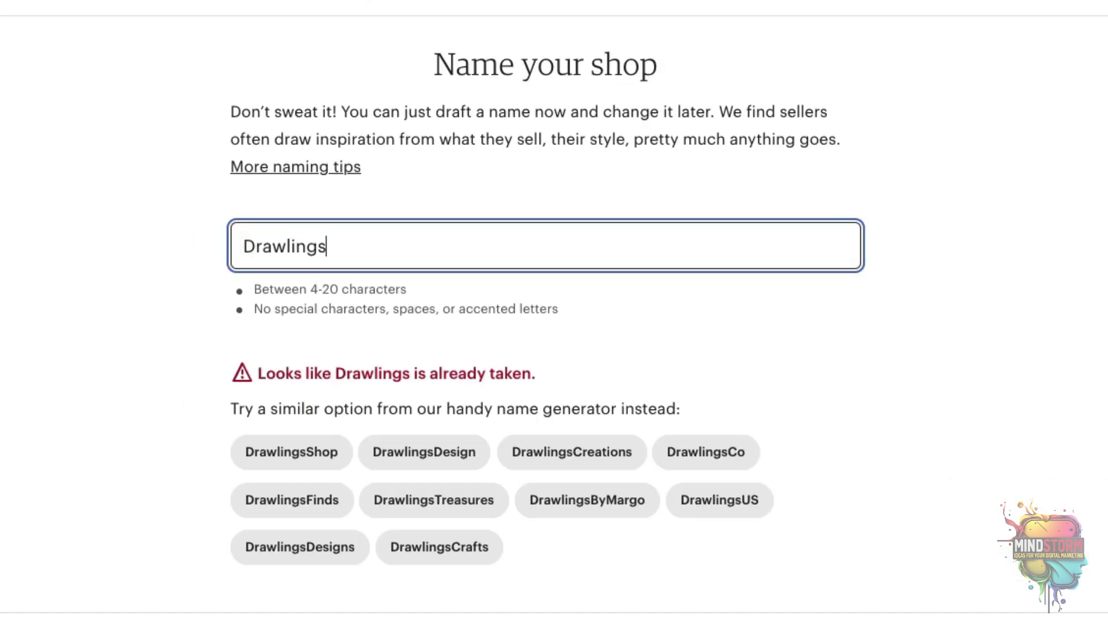
left_click(351, 250)
key("BackSpace")
type("yMargo")
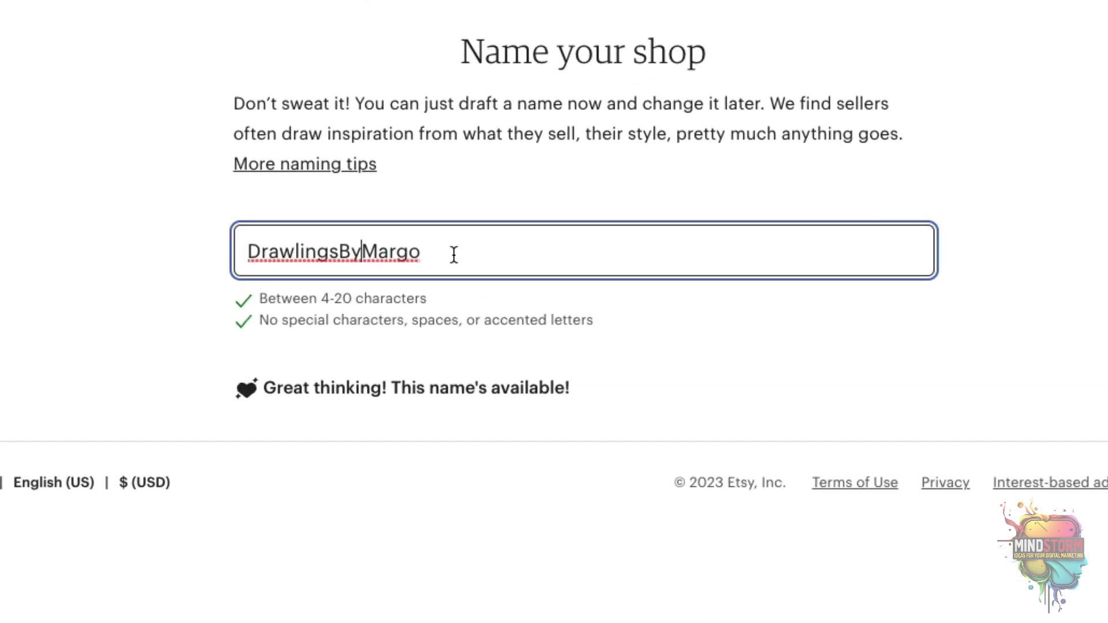
key("ctrl+a")
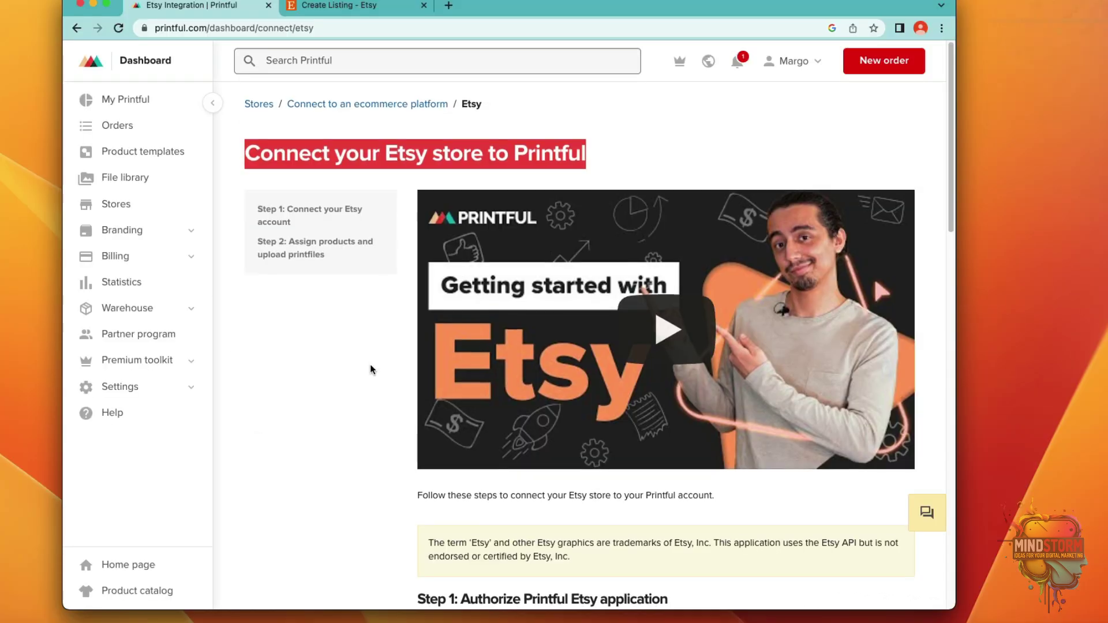
- Start linking the Etsy store to Printful
scroll(373, 364, "down", 5)
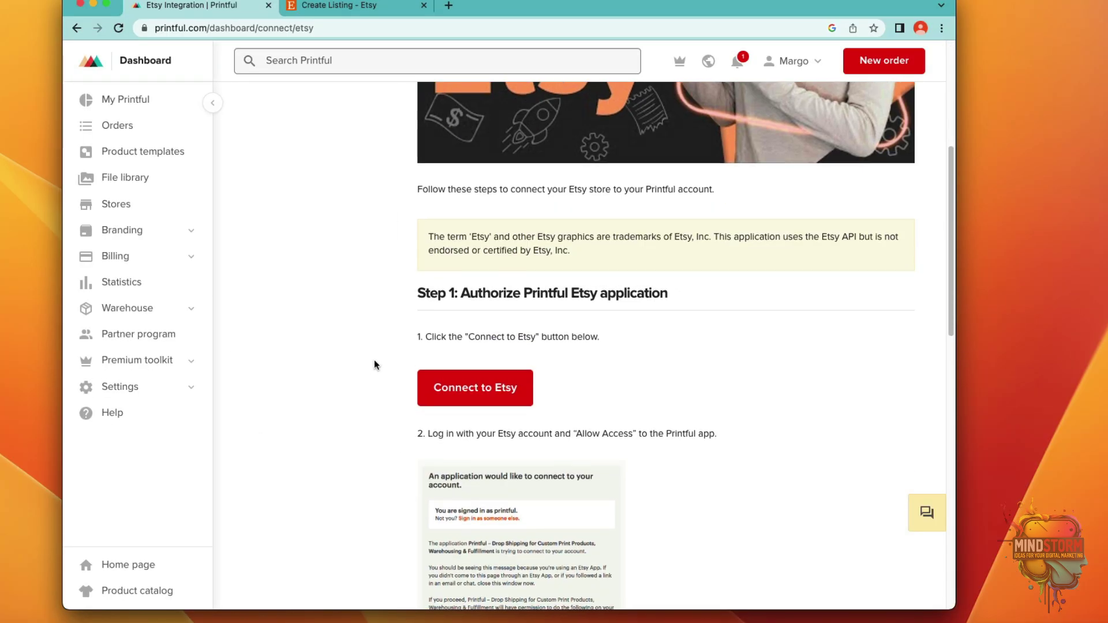
scroll(374, 364, "down", 3)
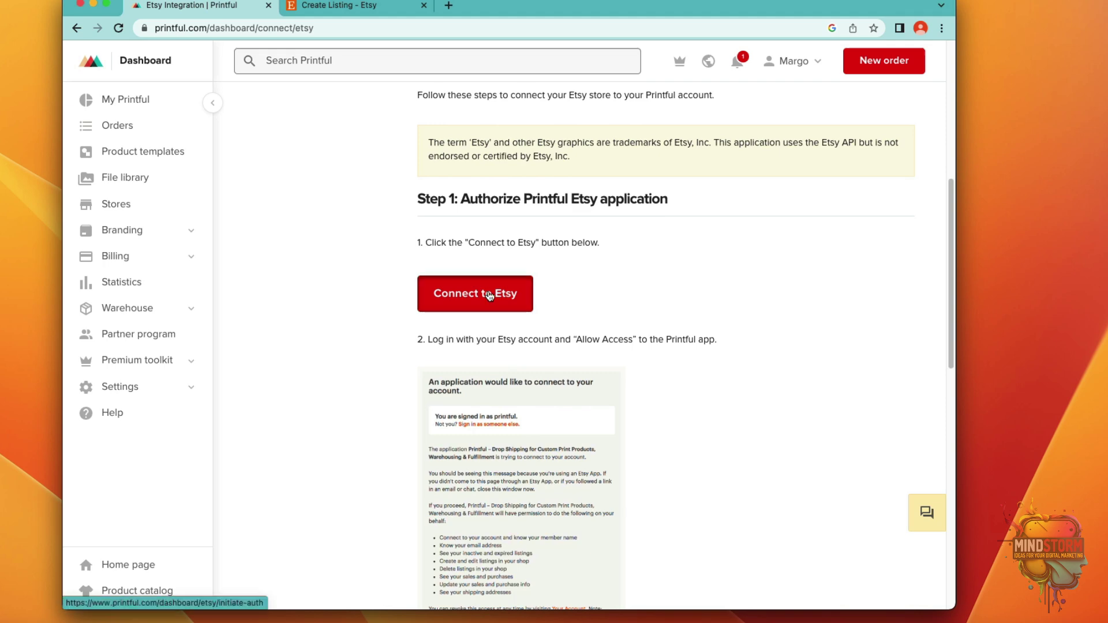
left_click(489, 297)
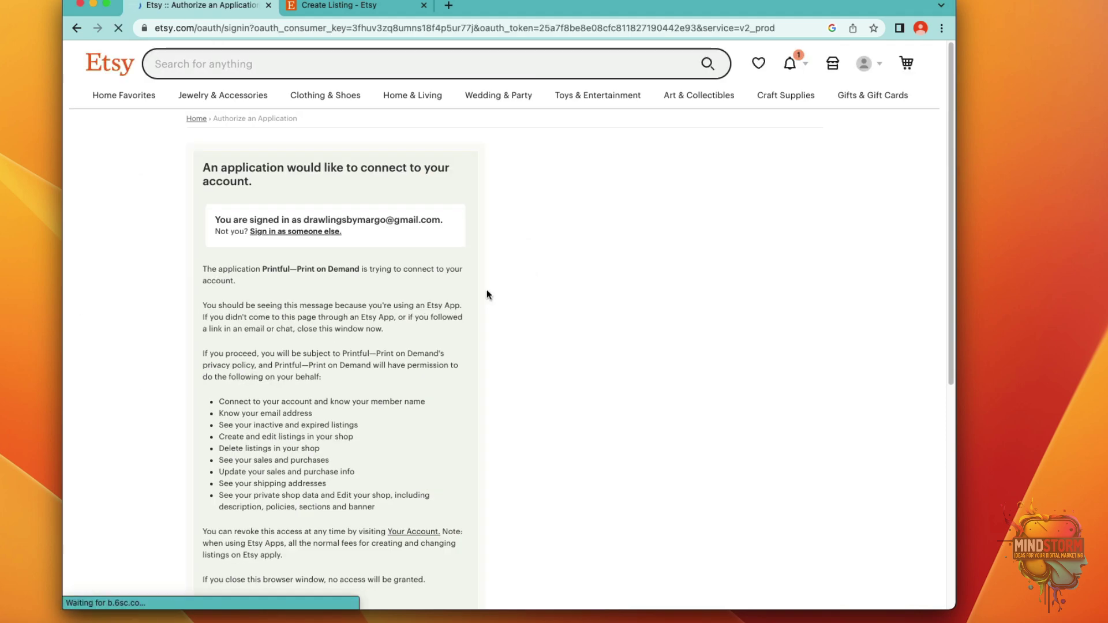
- Fill in the seller's first name and choose the two-factor code delivery method
scroll(269, 326, "down", 10)
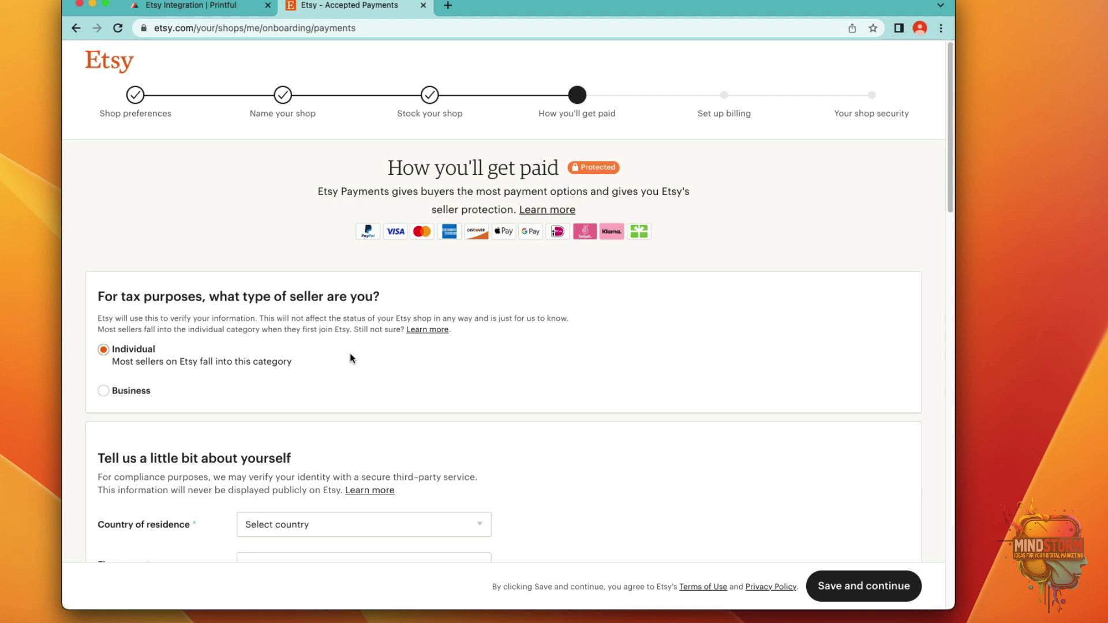
scroll(350, 353, "down", 5)
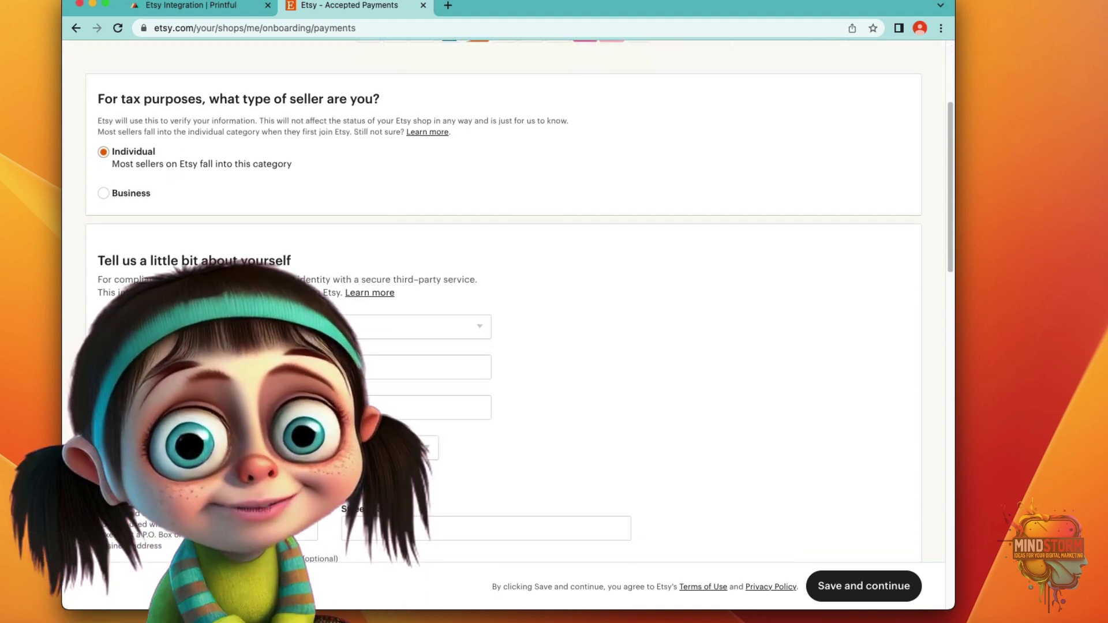
scroll(502, 324, "down", 5)
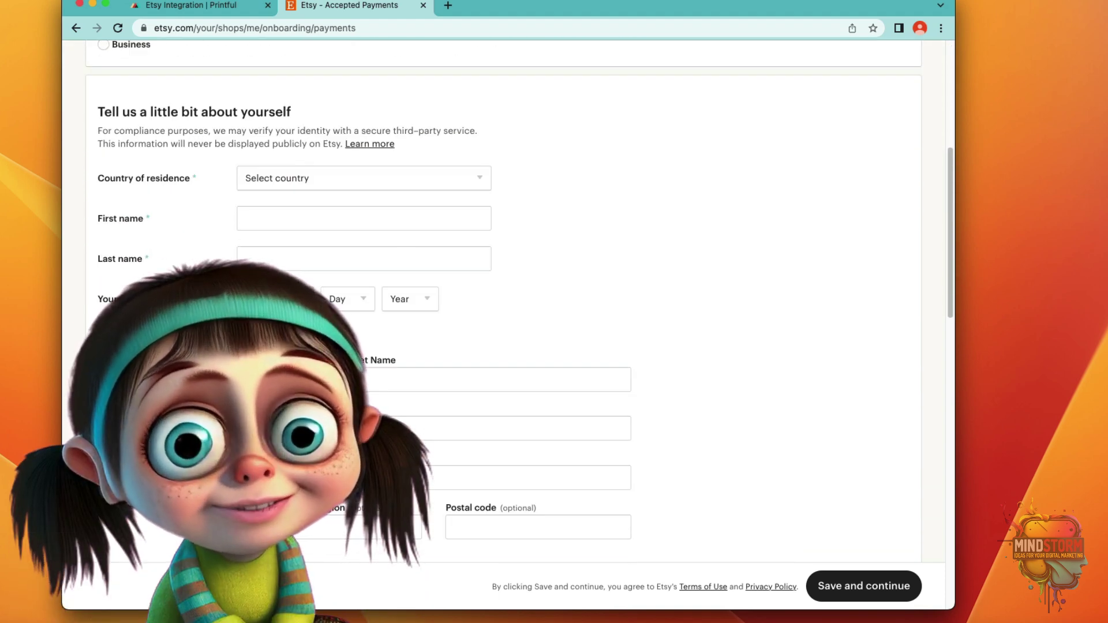
left_click(268, 220)
type("Marg")
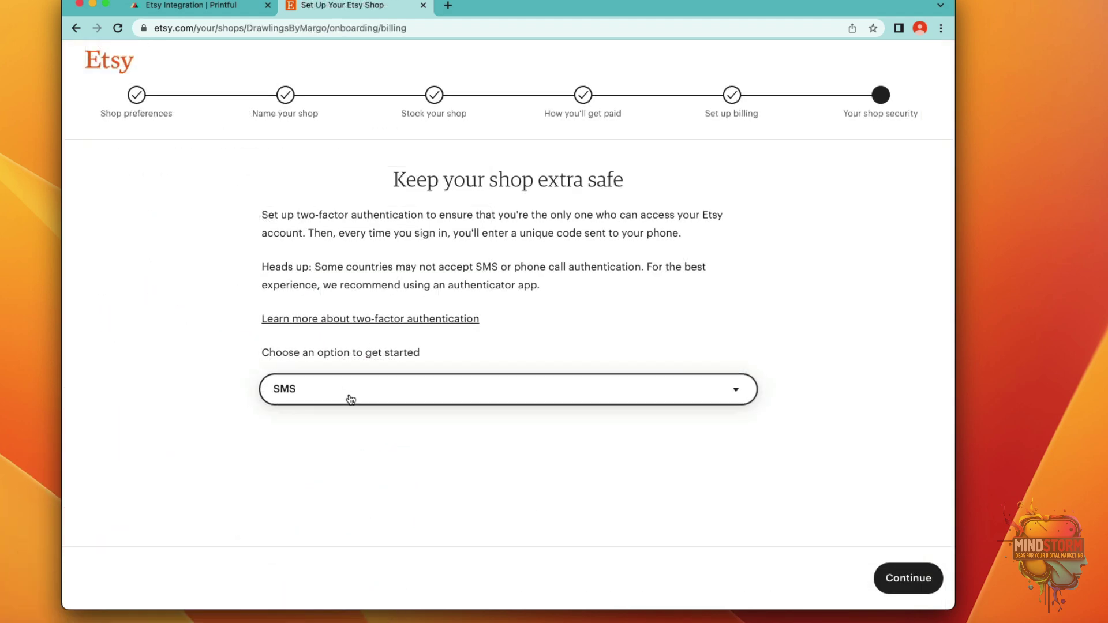
left_click(350, 398)
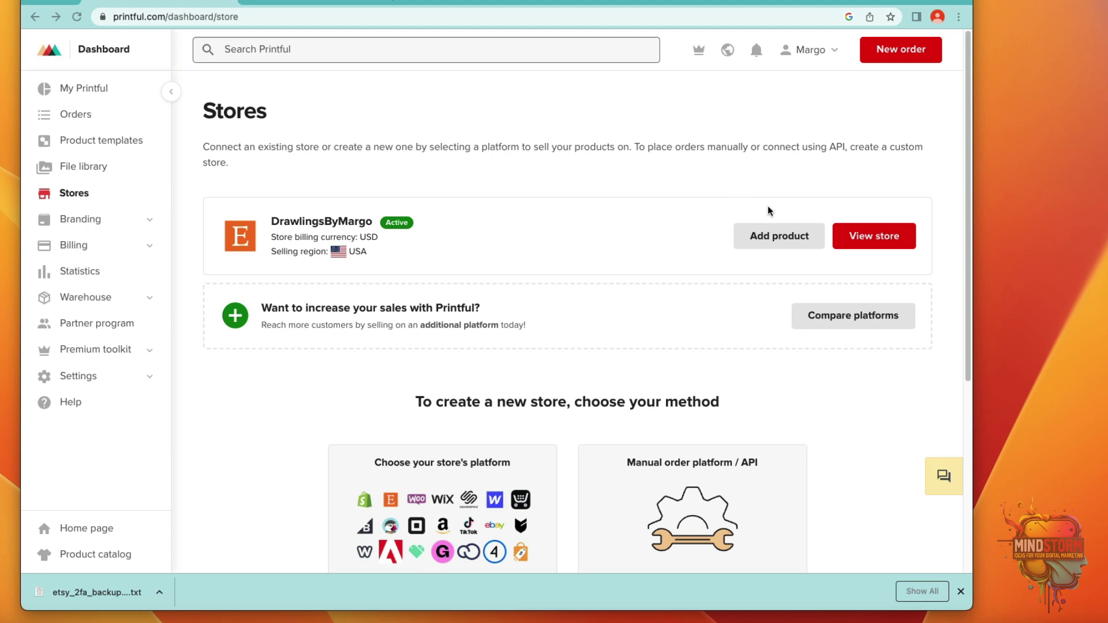
- Browse the store's products to Home & living > Wall art
left_click(865, 244)
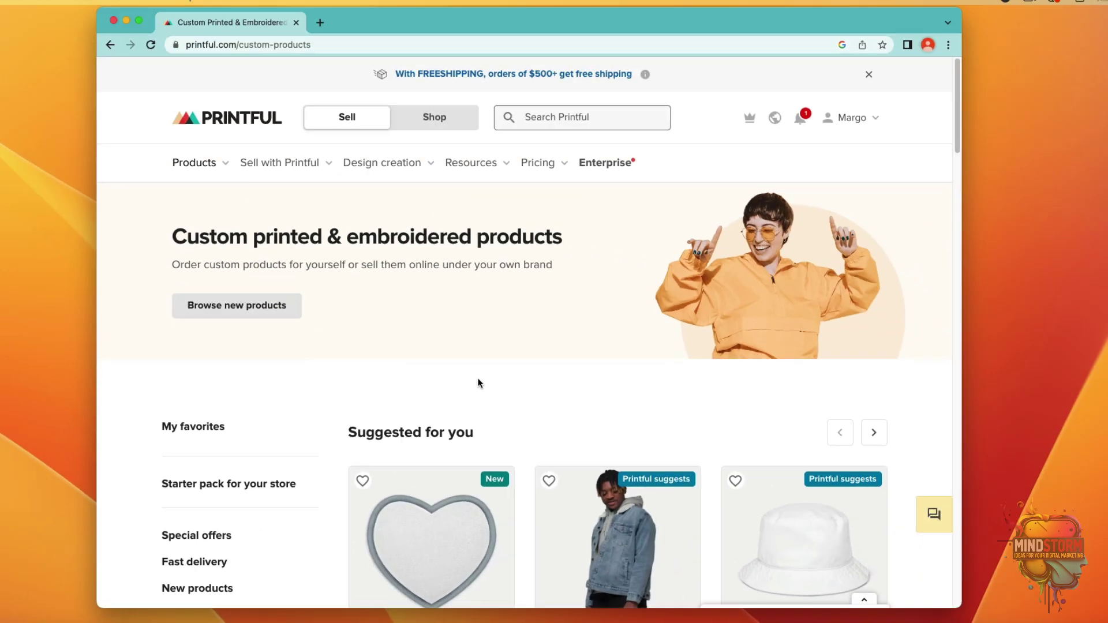
scroll(478, 383, "down", 10)
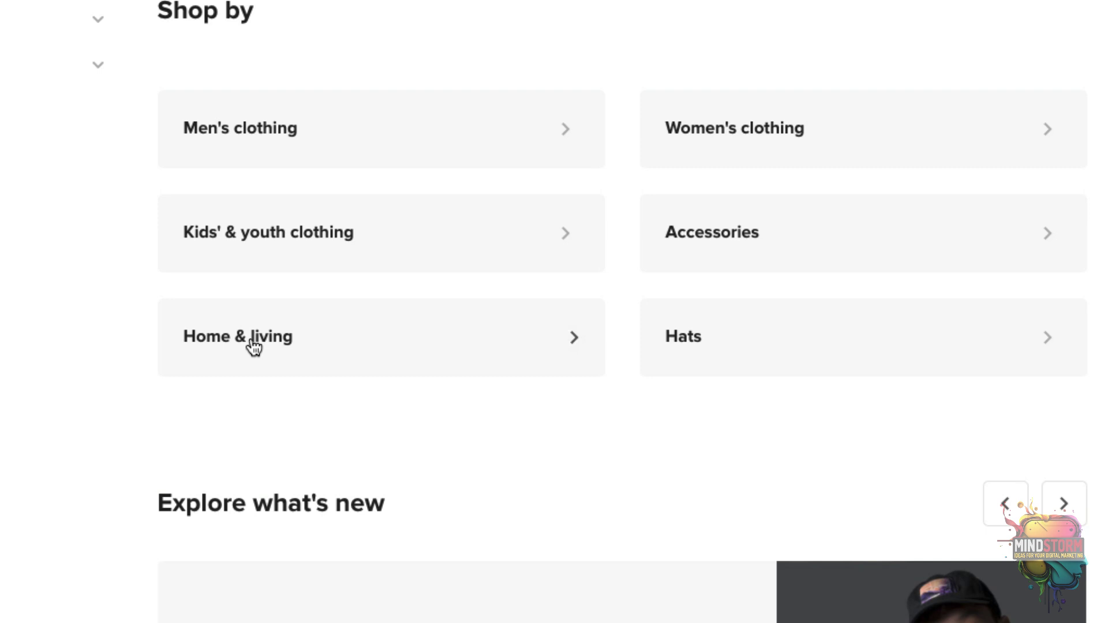
left_click(254, 347)
scroll(577, 352, "down", 8)
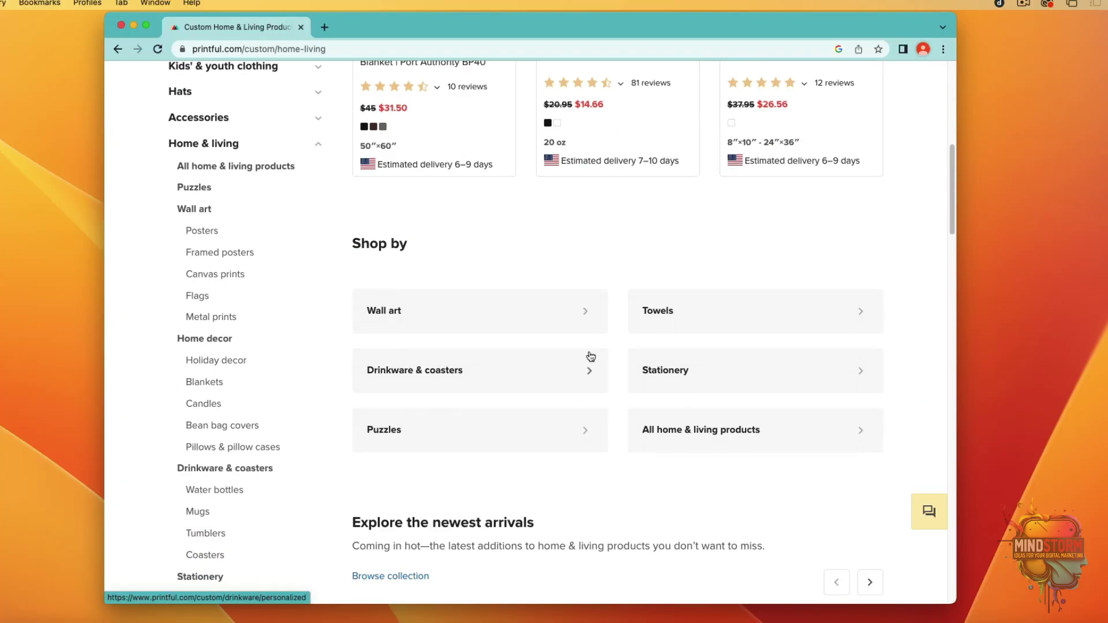
left_click(375, 322)
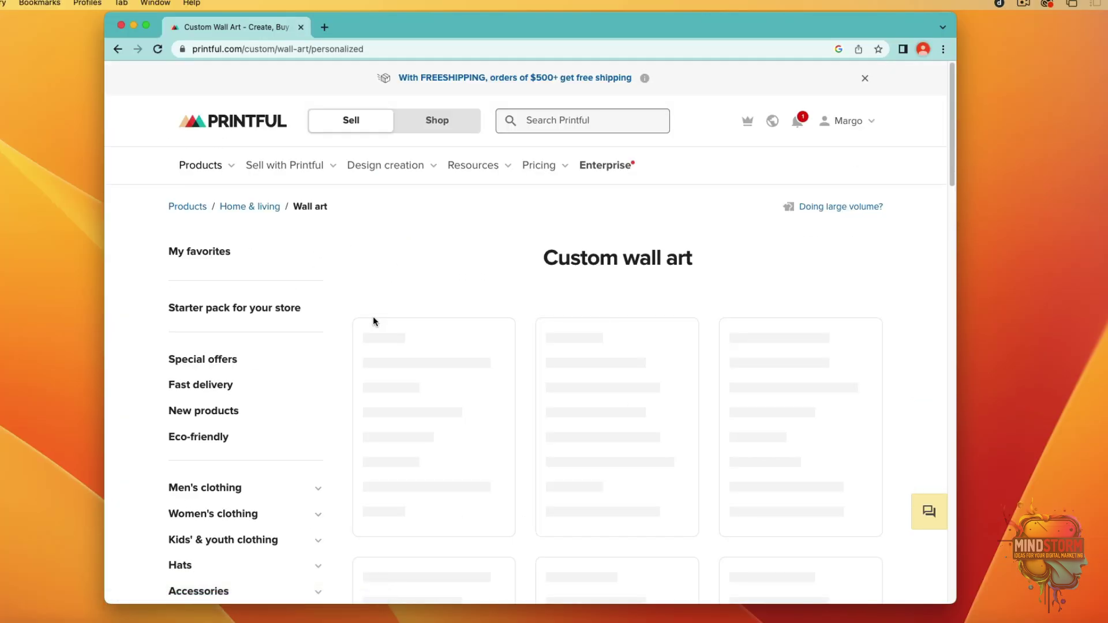
- Open Thin Canvas (in) and choose the 24″×36″ size at $37.10
scroll(952, 135, "down", 2)
scroll(953, 139, "down", 12)
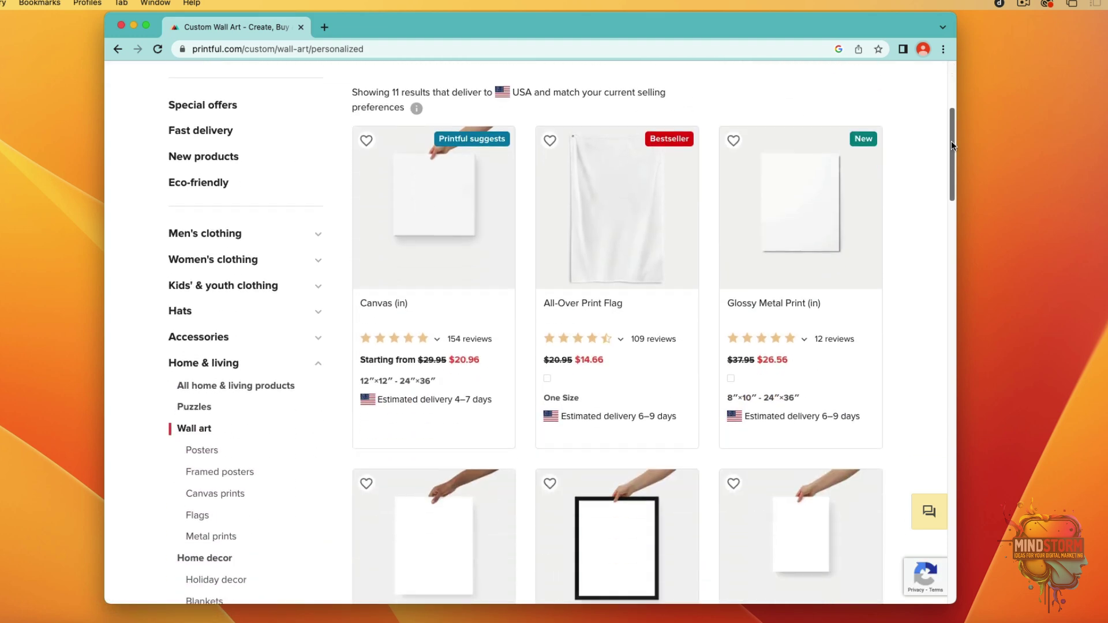
left_click_drag(958, 225, 969, 309)
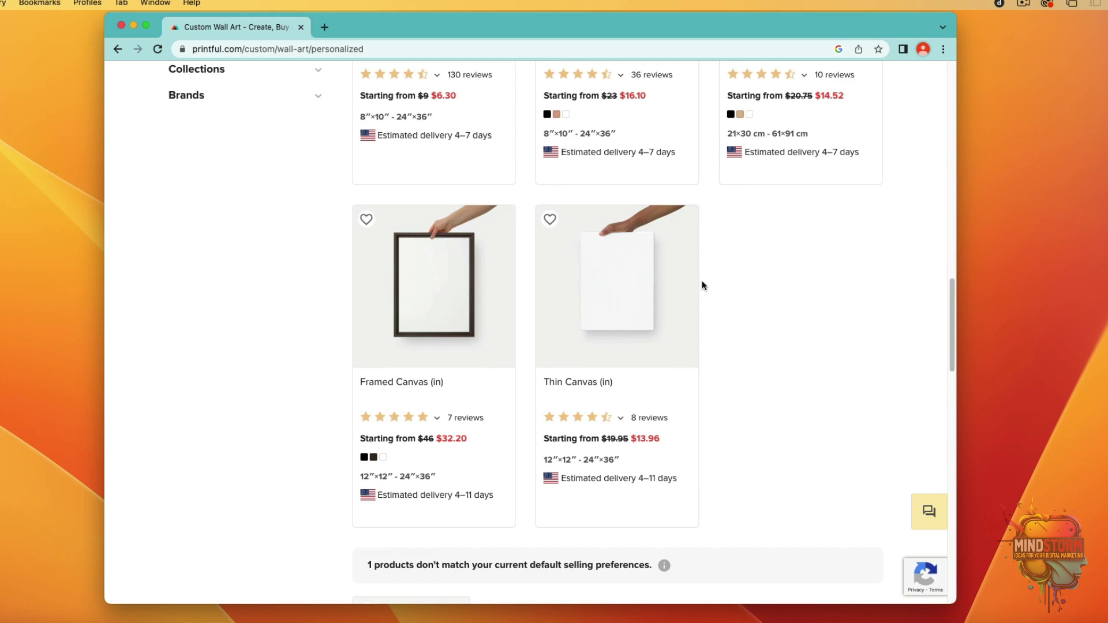
left_click(636, 300)
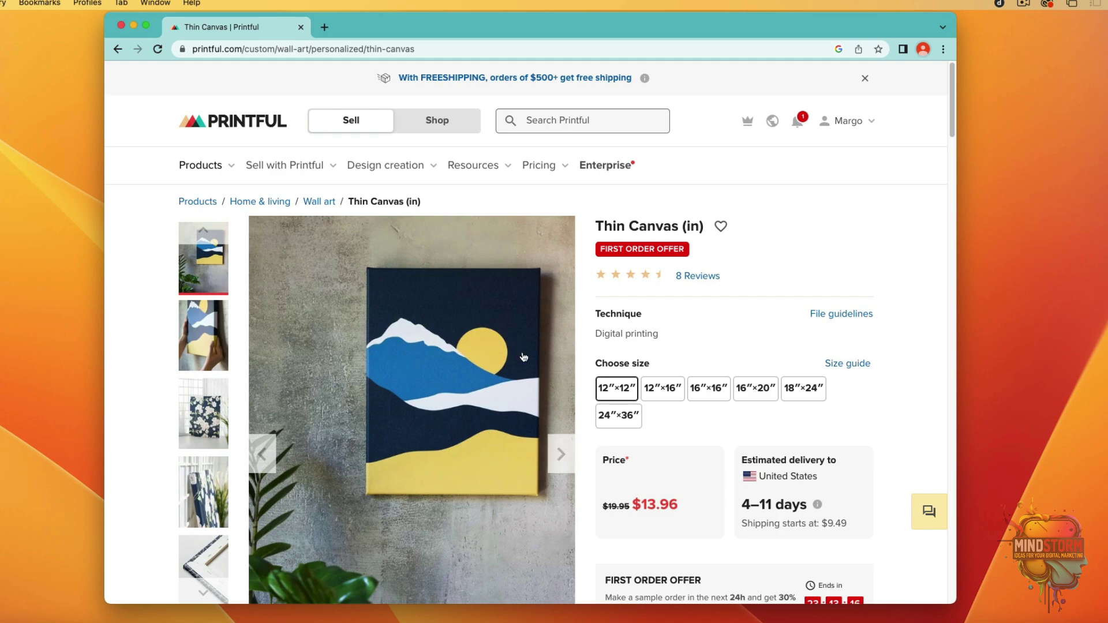
left_click(622, 412)
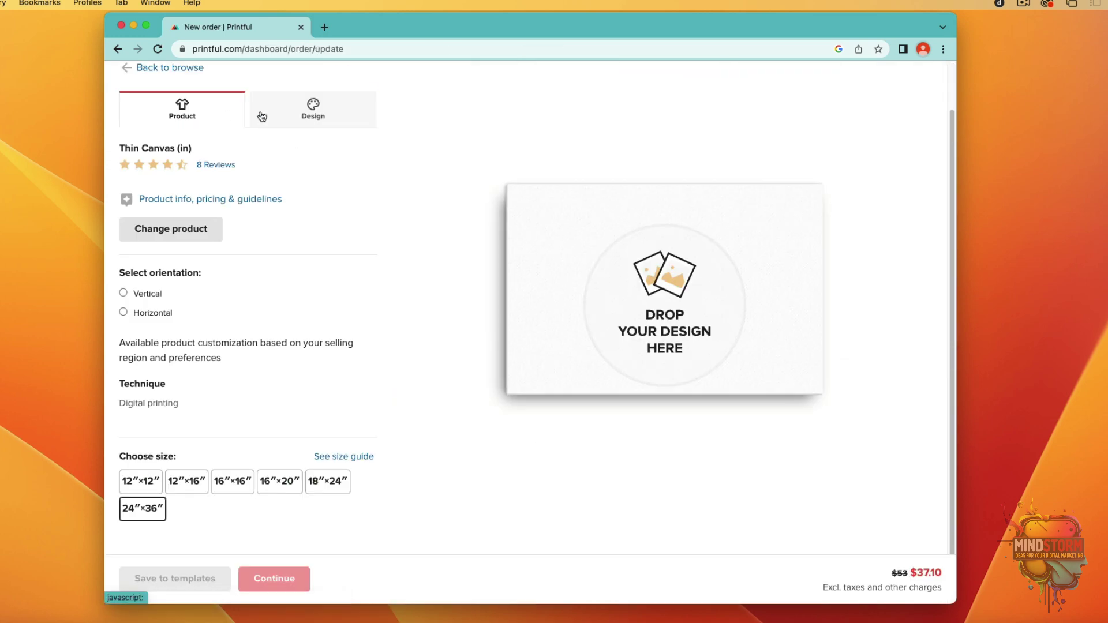
- Set the canvas to vertical and drop 74206298916.png from Downloads onto the design area
left_click(123, 294)
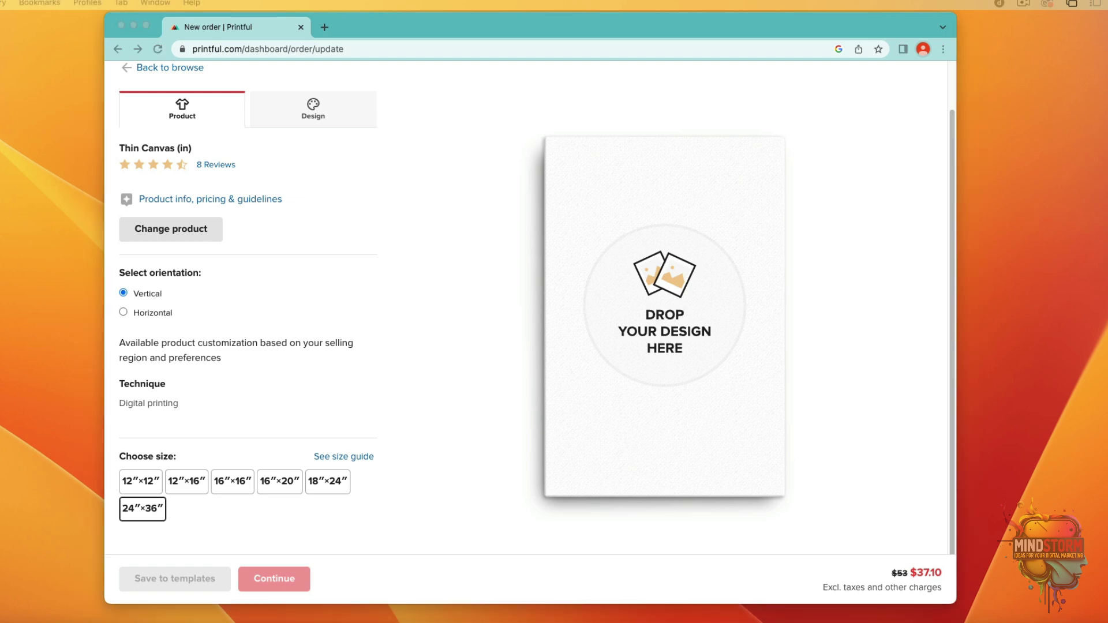
left_click_drag(24, 68, 199, 73)
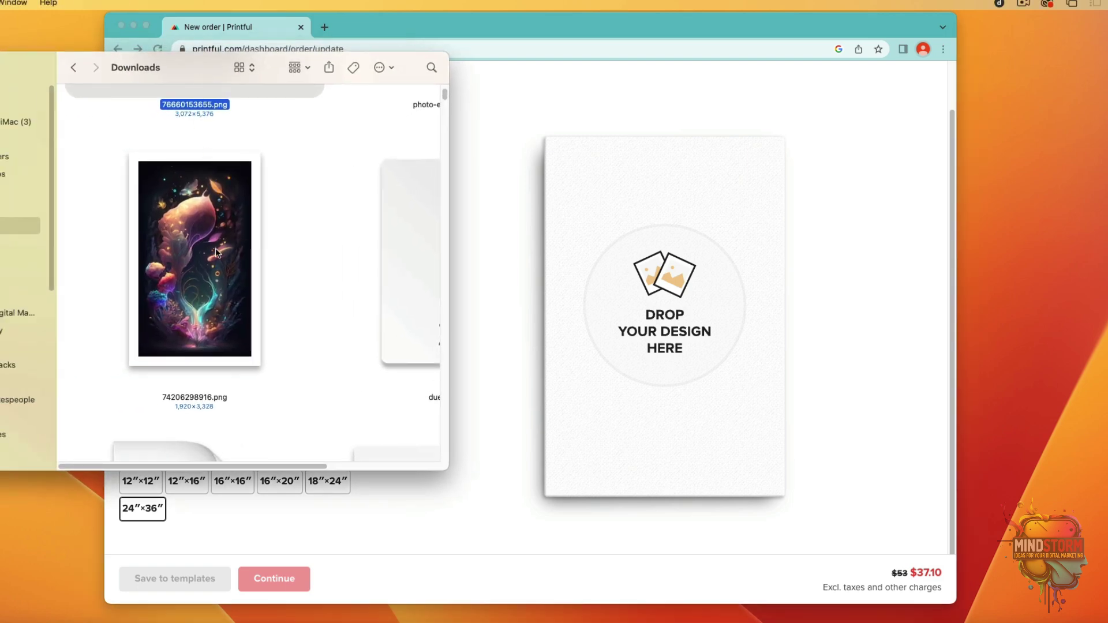
left_click_drag(219, 254, 662, 264)
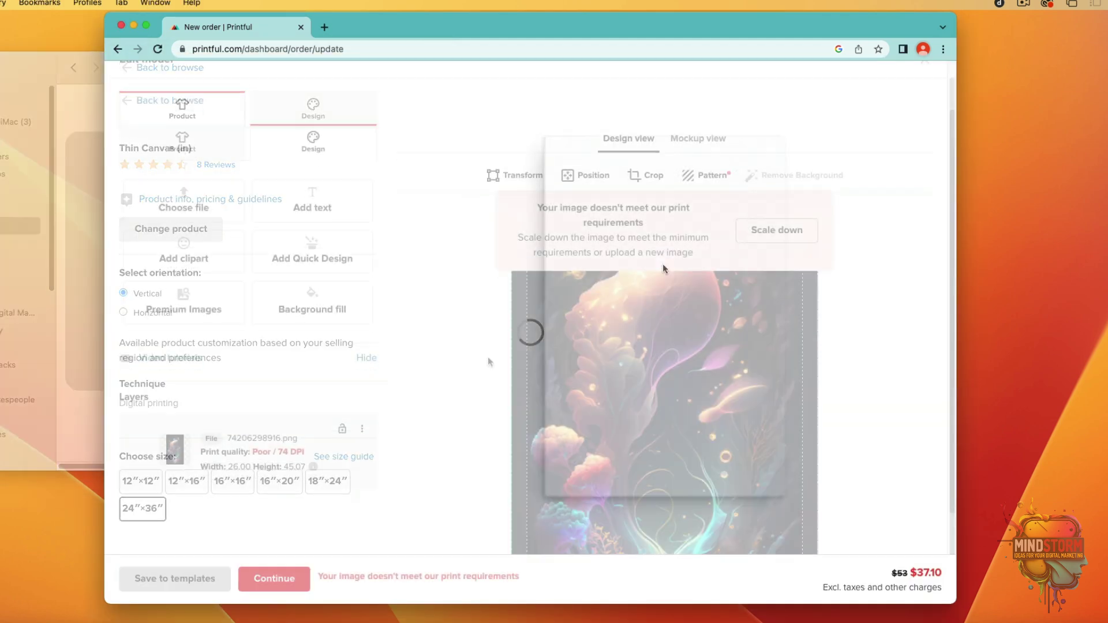
- Reposition the neon artwork within the vertical print area, rated Poor at 74 DPI
scroll(489, 355, "down", 2)
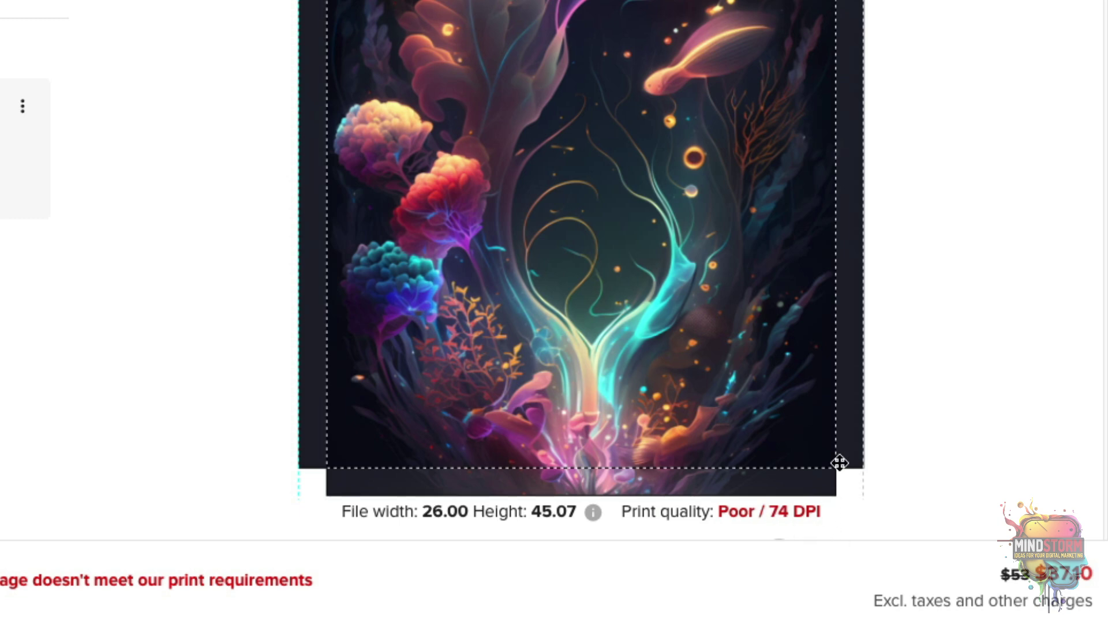
scroll(1049, 602, "up", 2)
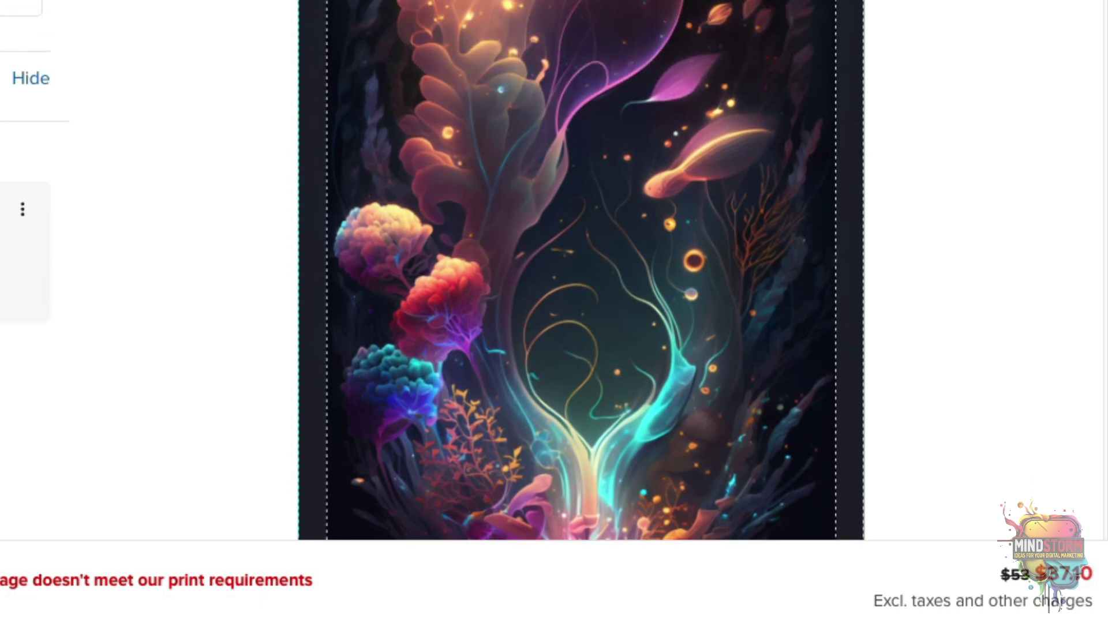
scroll(796, 191, "down", 2)
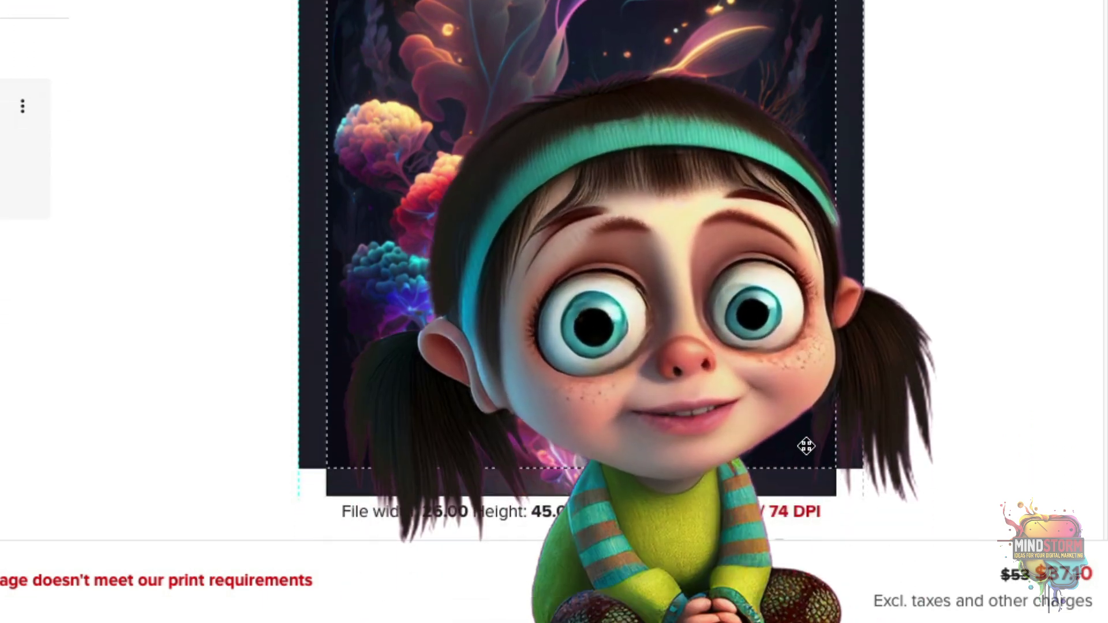
left_click_drag(795, 434, 729, 300)
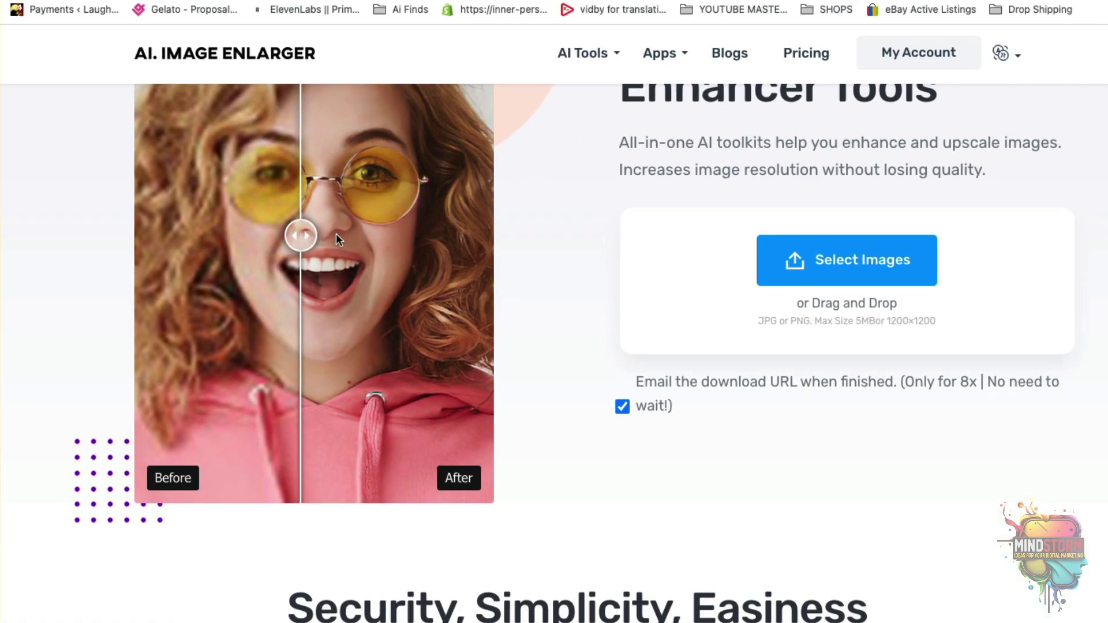
- Upload the NEON whimsical artwork to imglarger.com and enlarge it 4x
left_click_drag(380, 416, 400, 414)
left_click_drag(312, 232, 149, 235)
left_click_drag(12, 96, 131, 95)
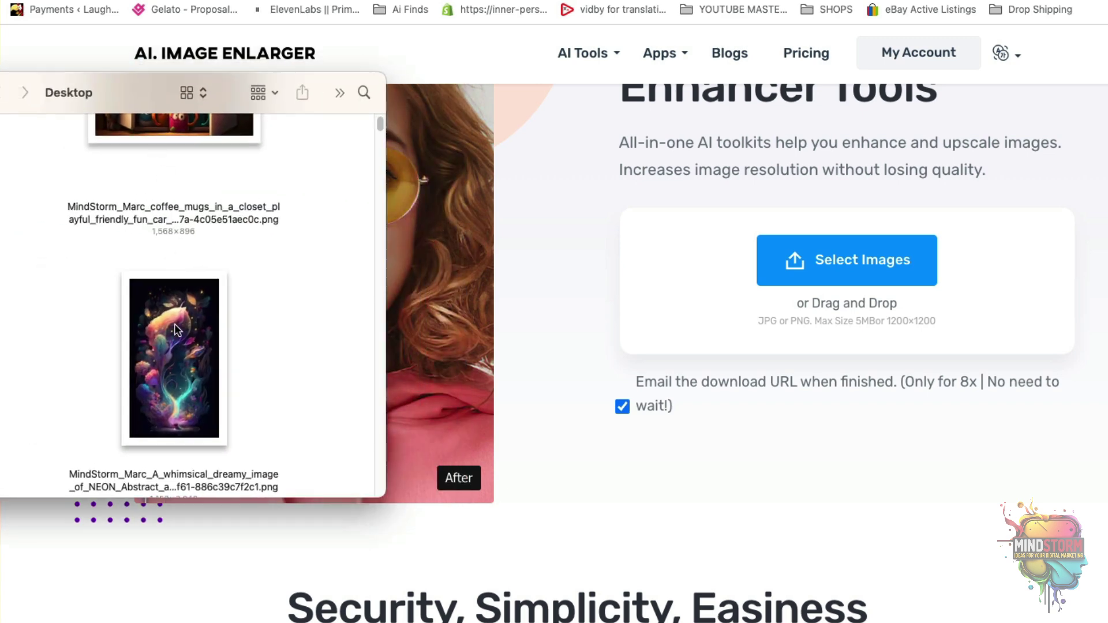
left_click_drag(174, 324, 824, 247)
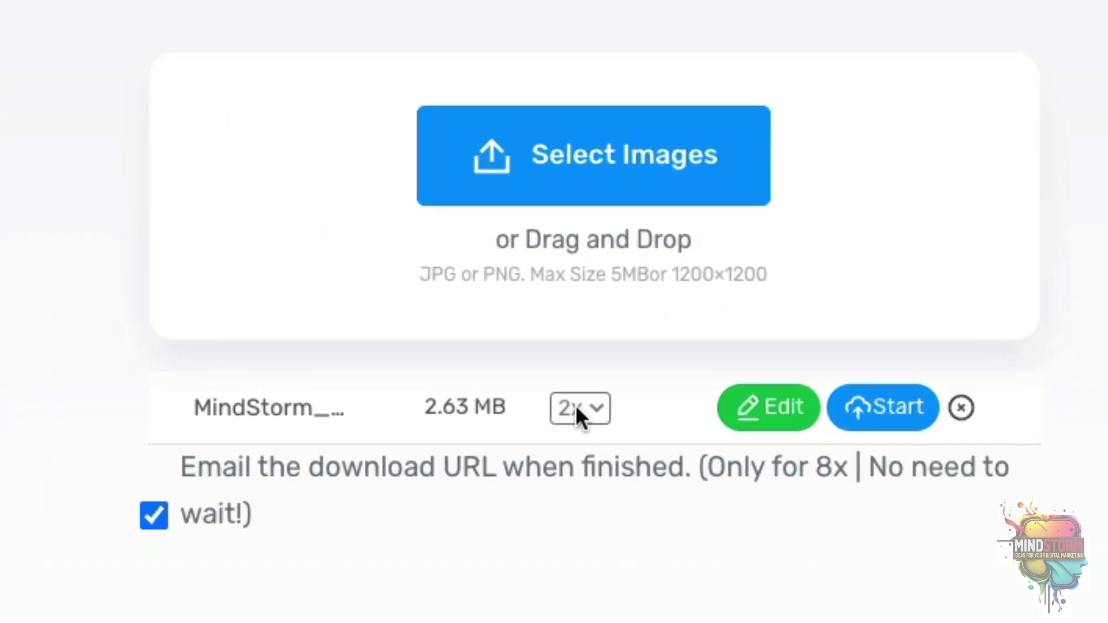
left_click(576, 408)
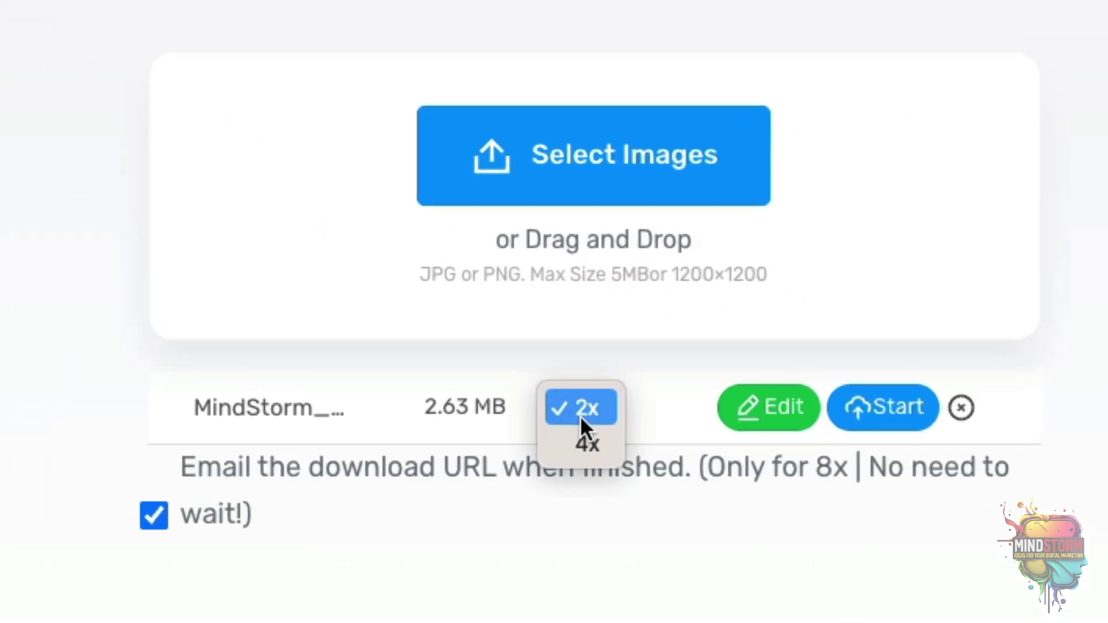
left_click(584, 438)
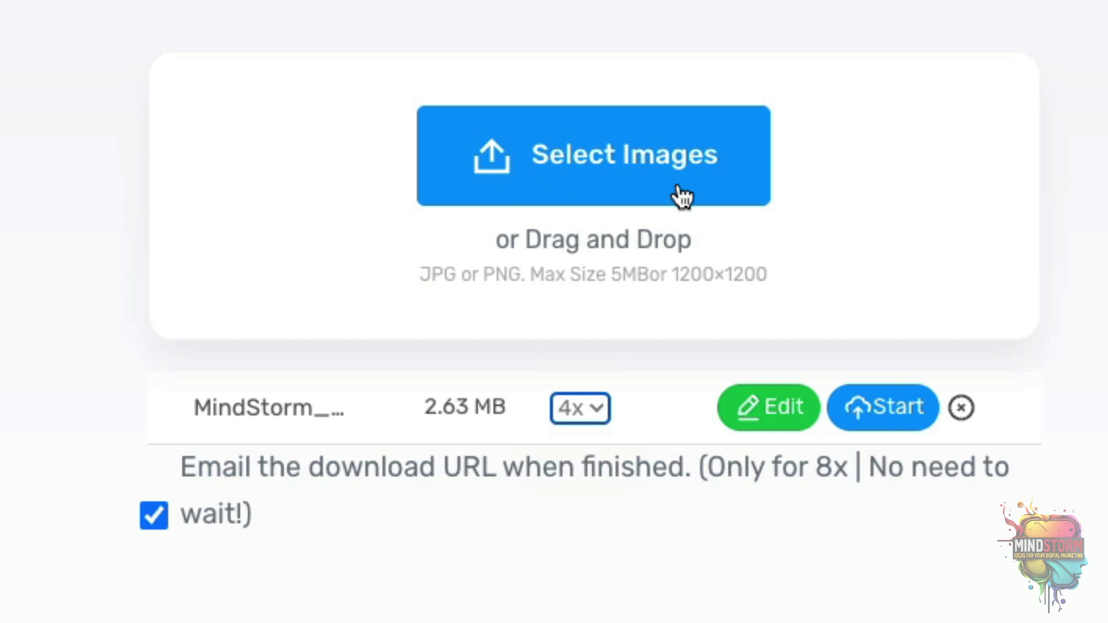
left_click(876, 414)
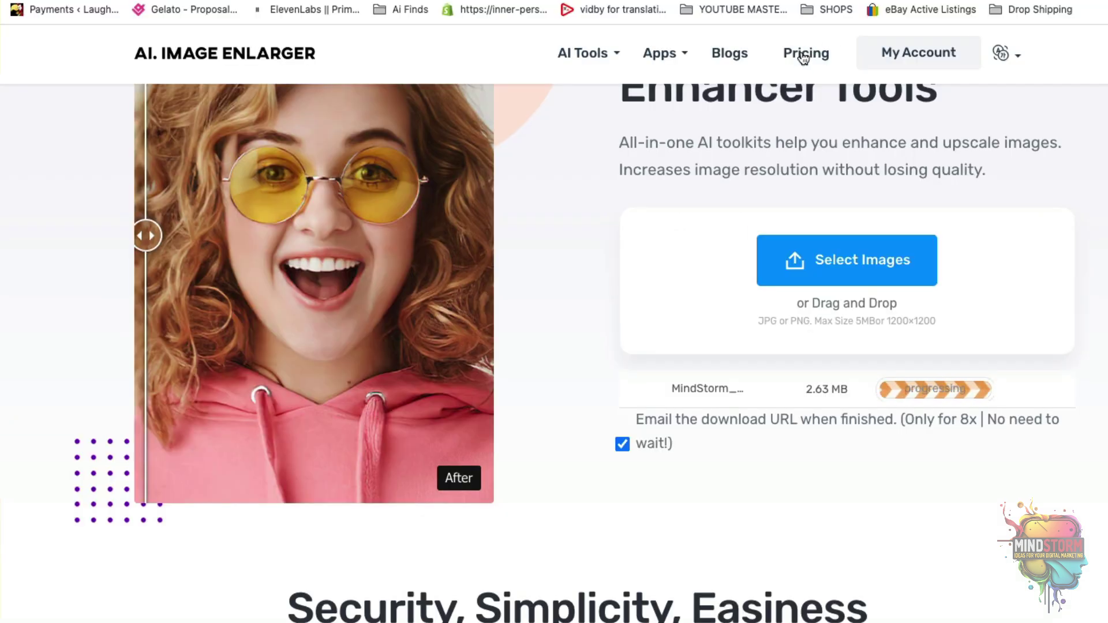
- Check the free plan's credits, then open the upscaled image full-size to save it
left_click(804, 58)
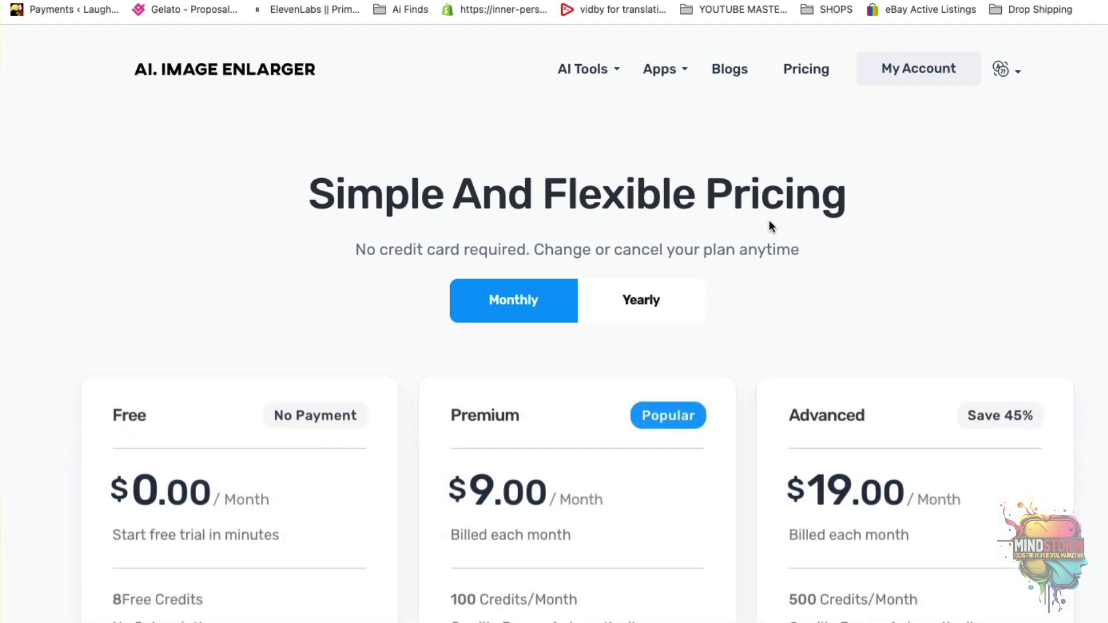
scroll(768, 221, "down", 5)
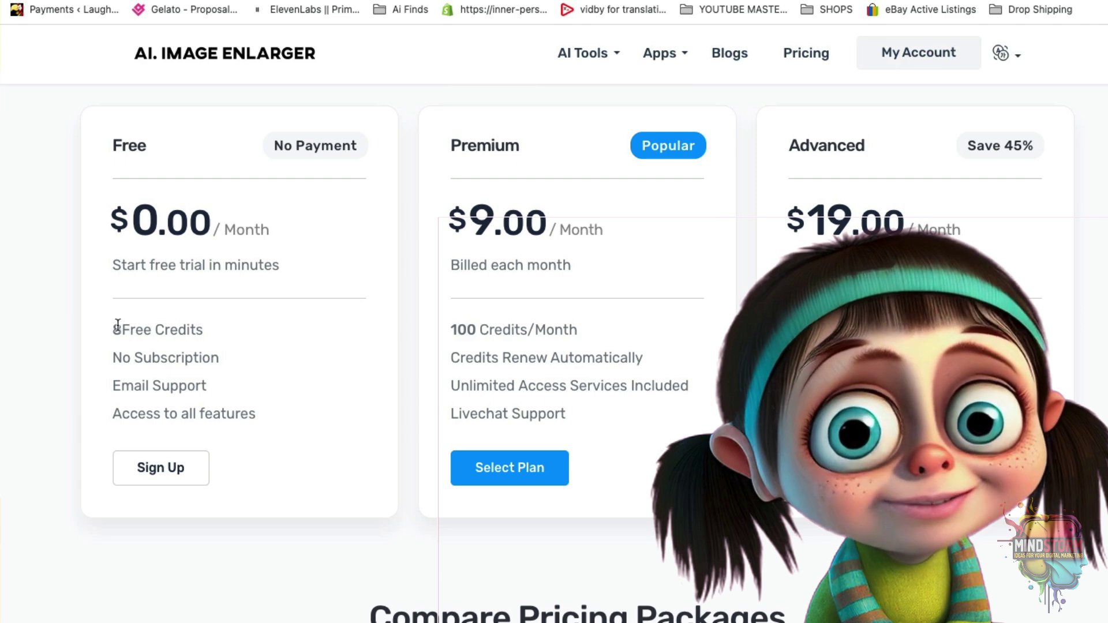
triple_click(135, 331)
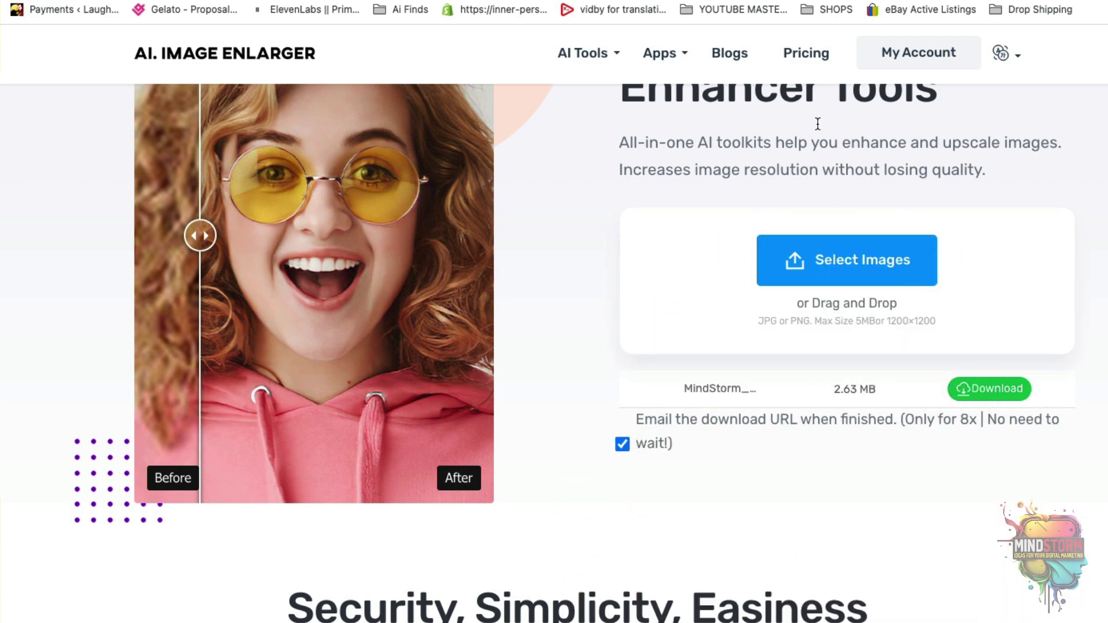
left_click(987, 389)
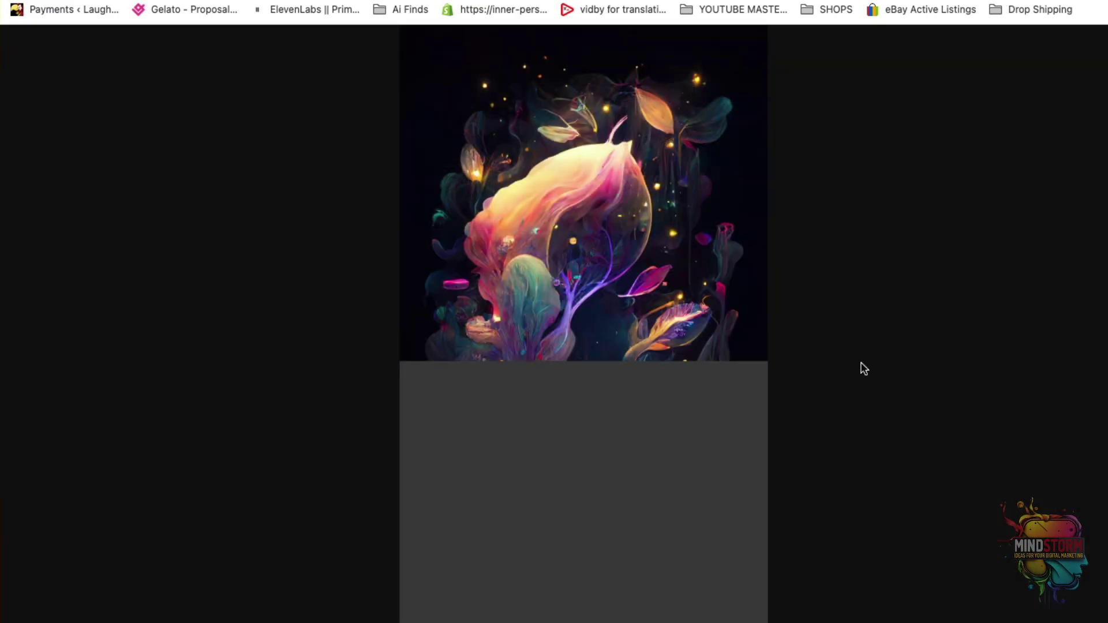
right_click(613, 327)
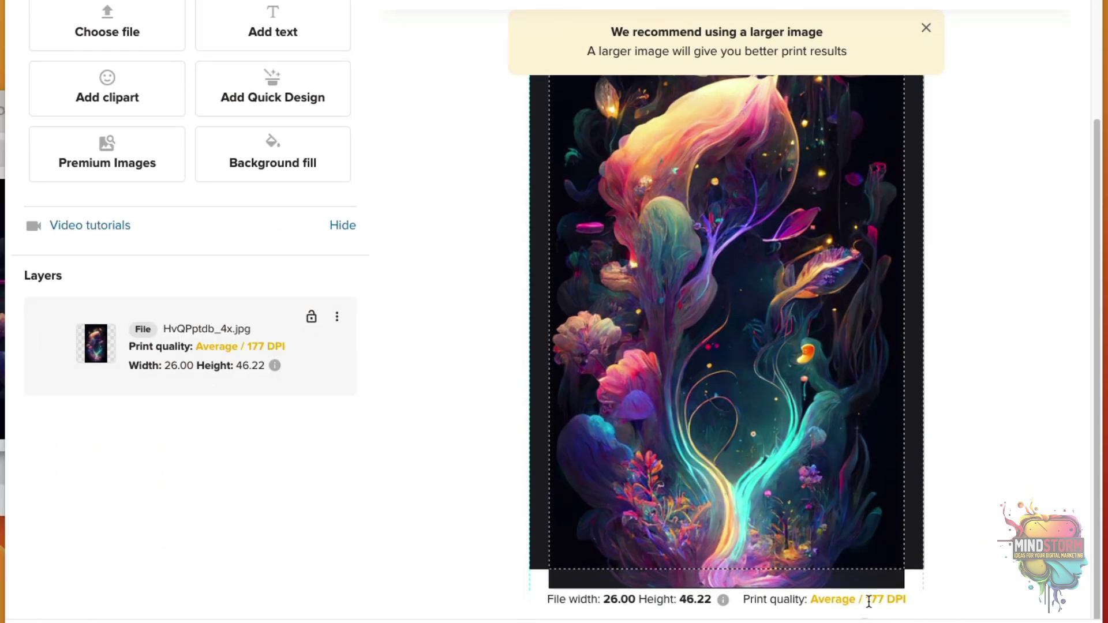
- Resize the artwork to 19.90 × 35.42, centre it, and fill the background black
left_click_drag(858, 577, 861, 575)
left_click_drag(832, 527, 844, 527)
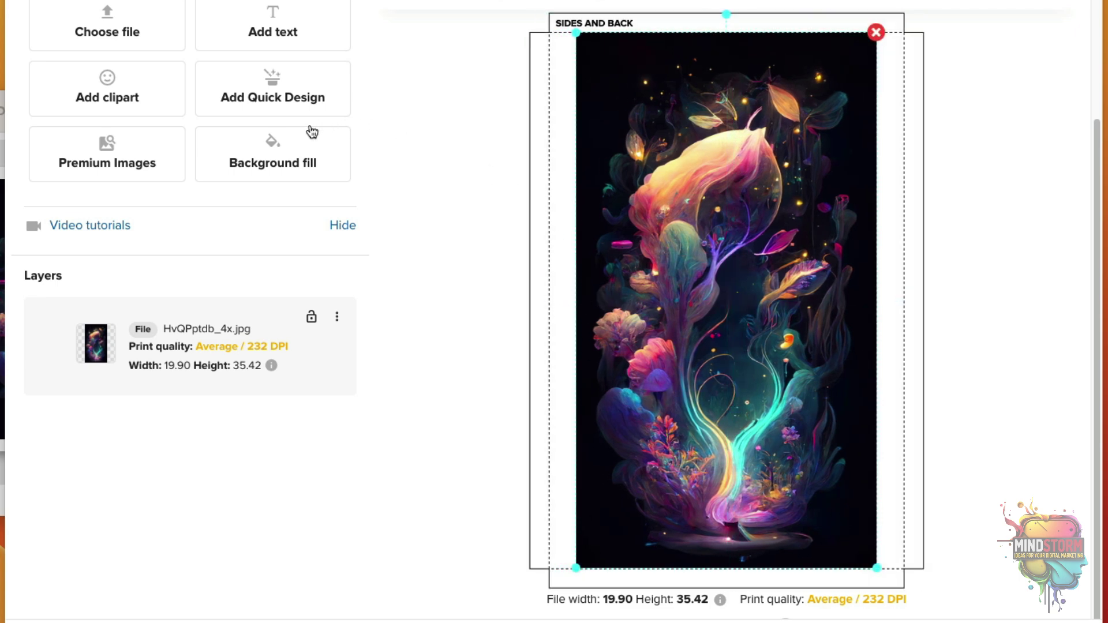
left_click(284, 149)
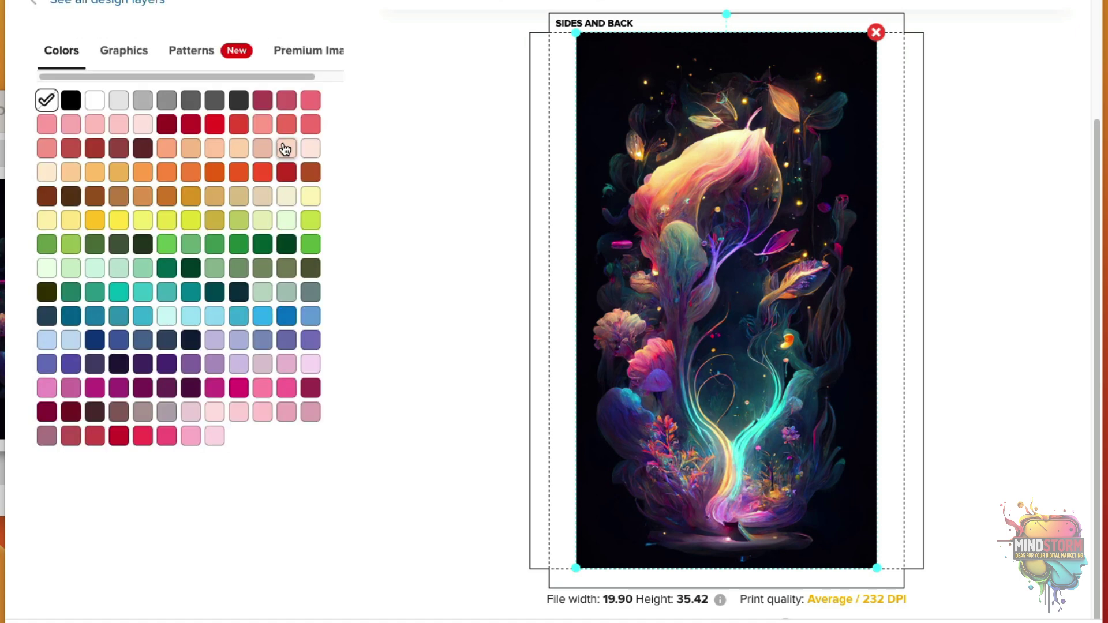
left_click(71, 101)
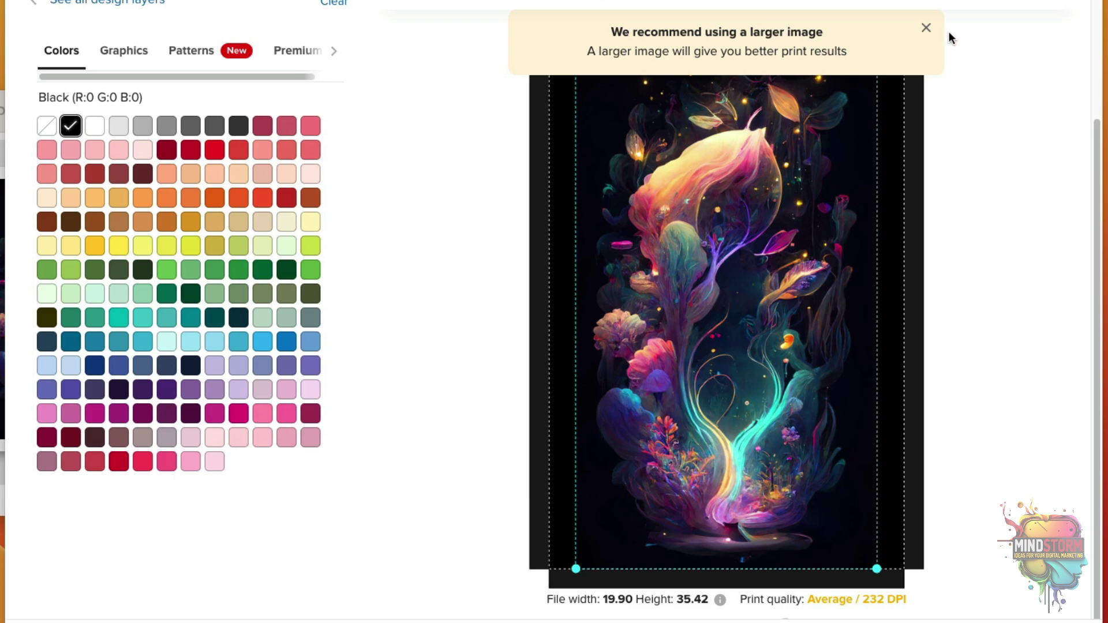
left_click(927, 28)
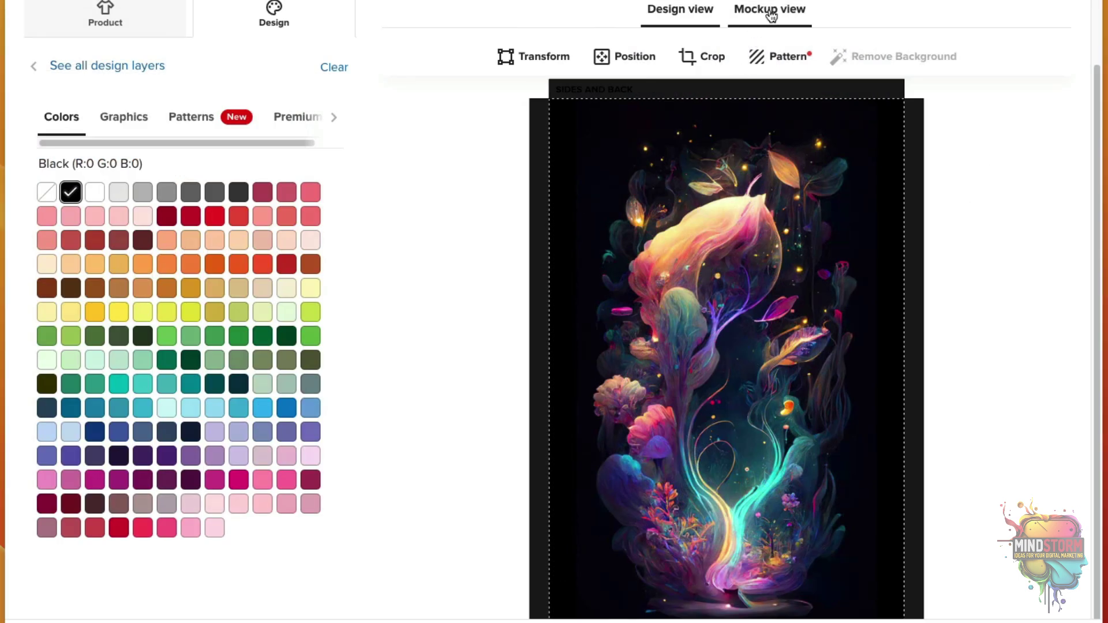
left_click(766, 10)
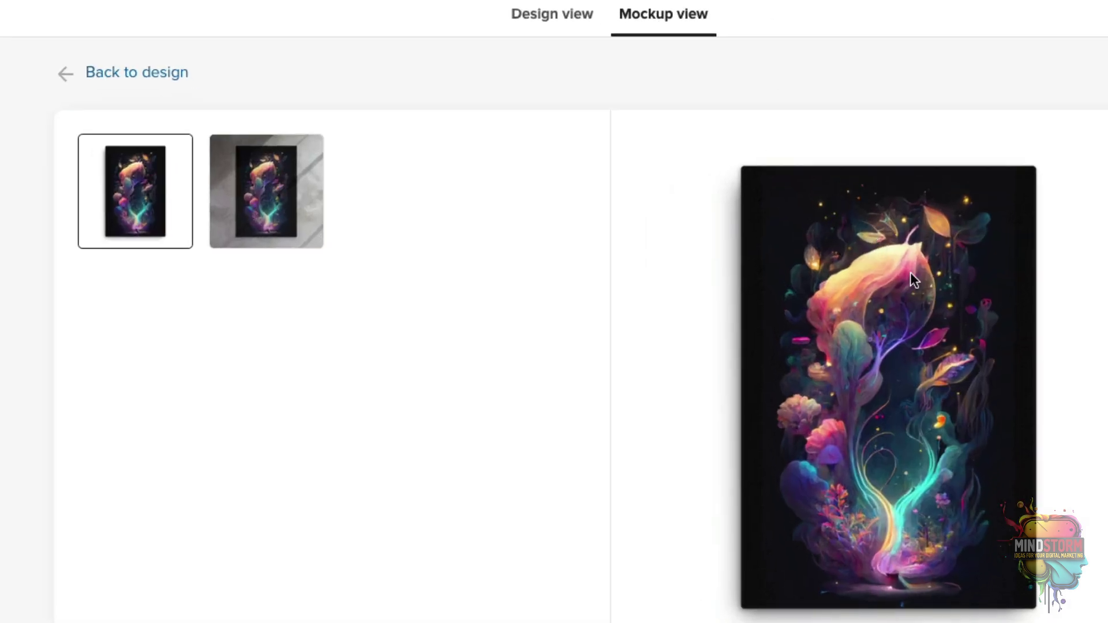
left_click(267, 198)
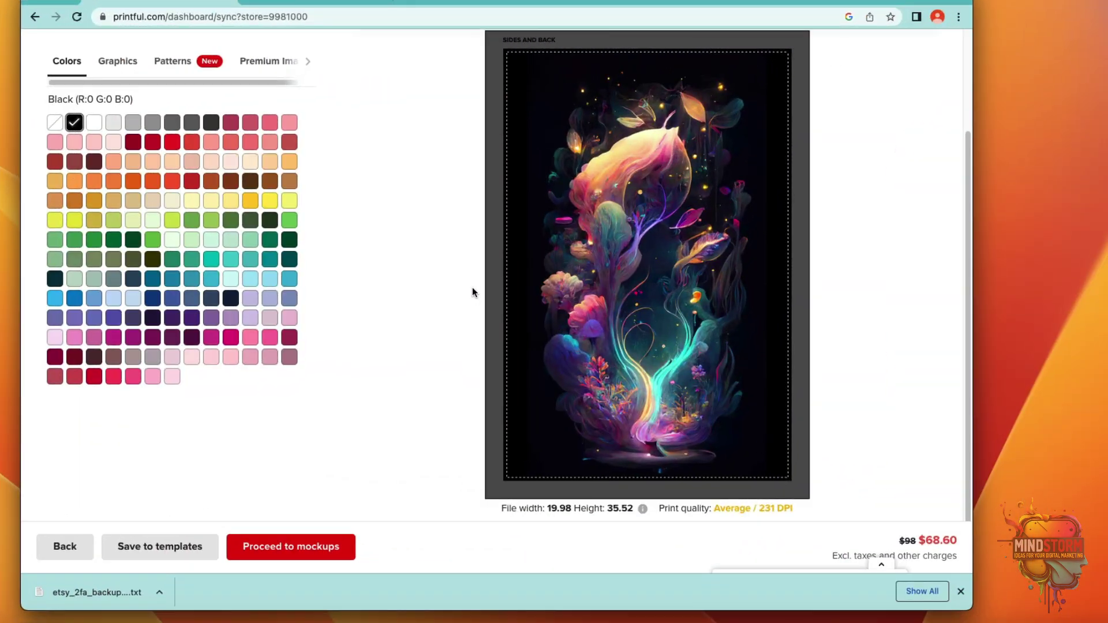
- Add the dark wood, corner and white wall frame mockups, then continue to product details
scroll(472, 289, "down", 1)
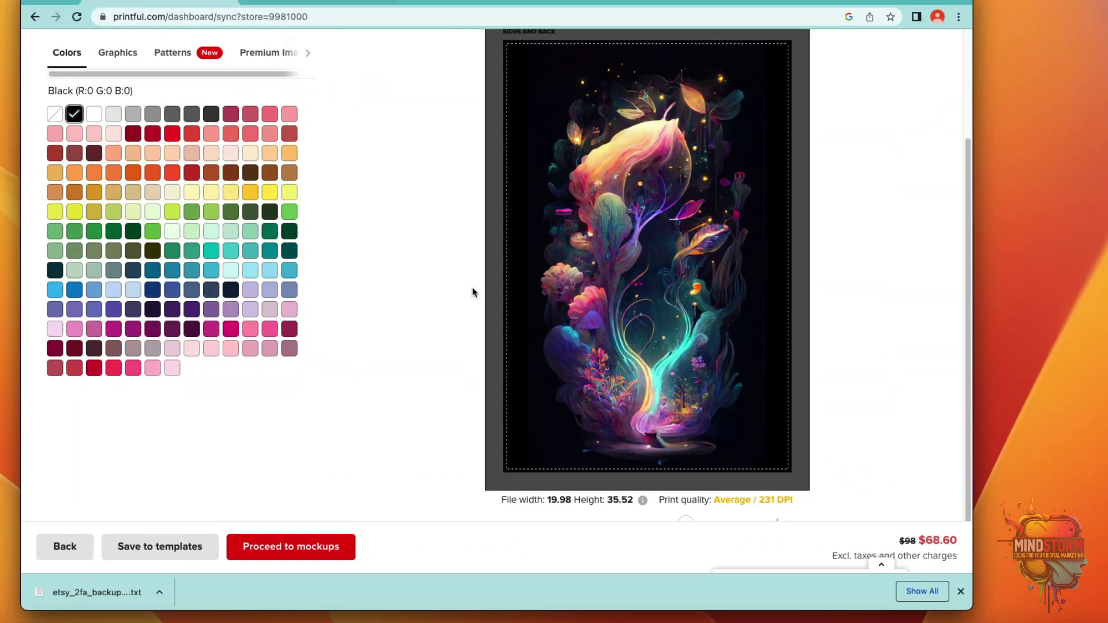
scroll(473, 292, "up", 1)
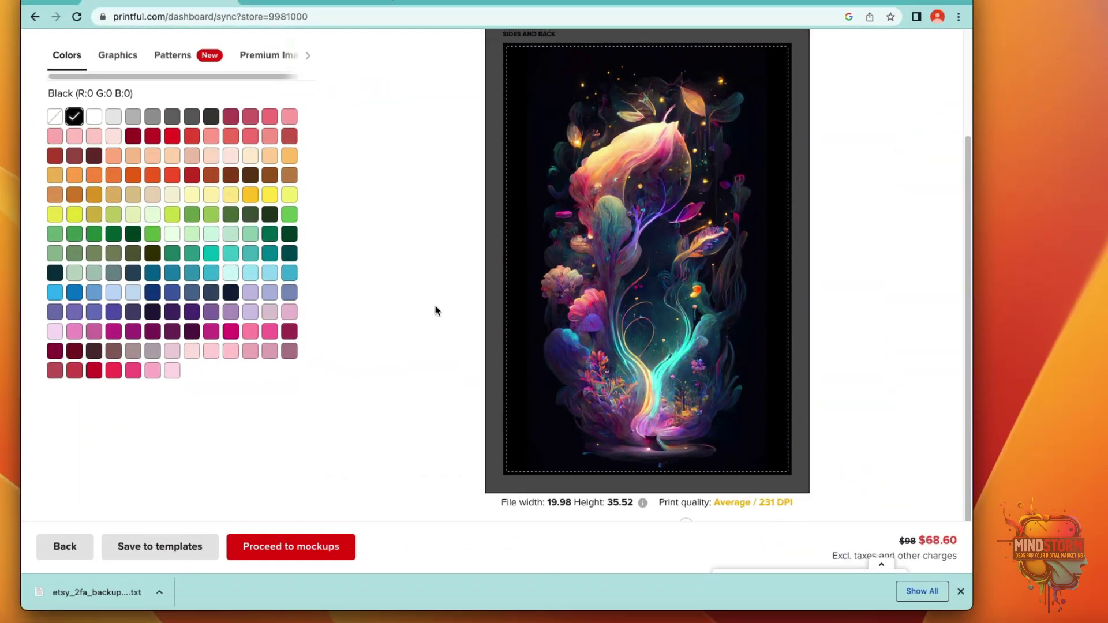
left_click(305, 549)
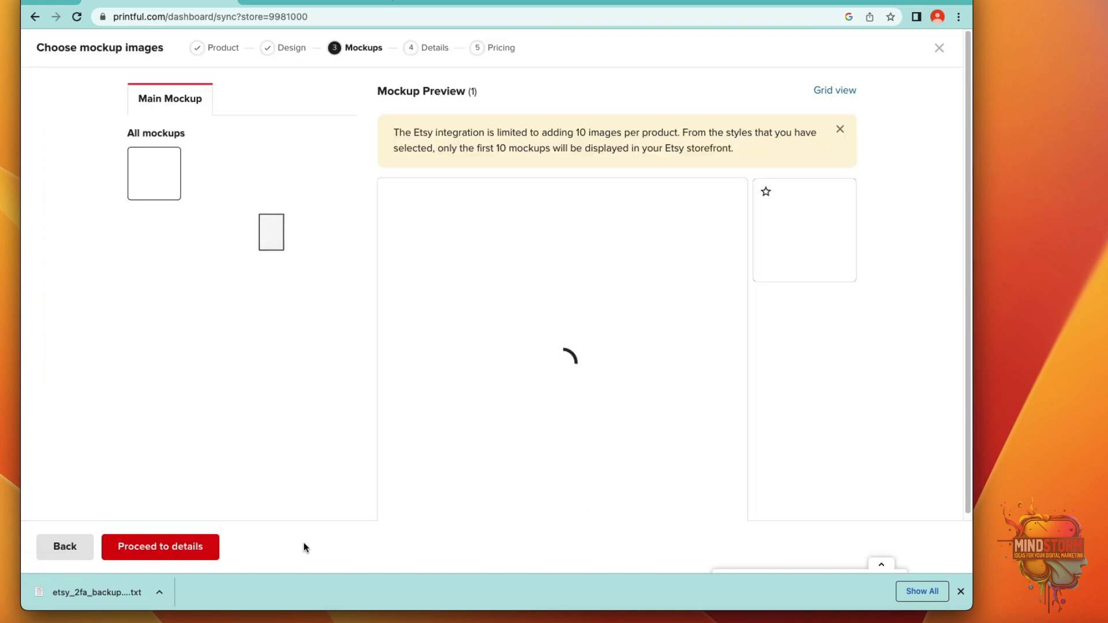
left_click(327, 188)
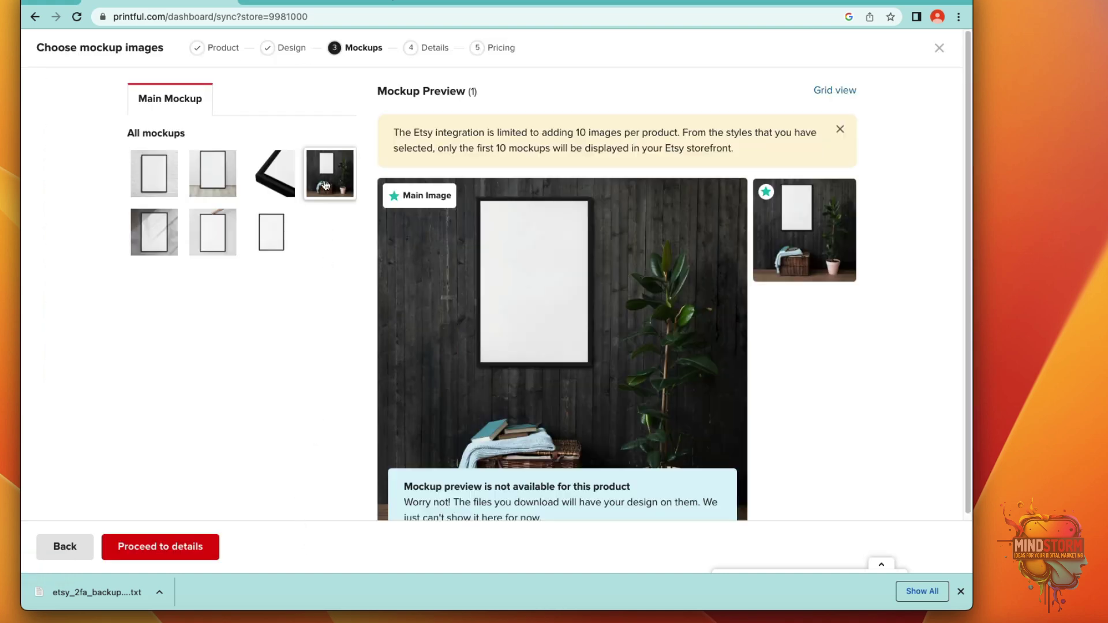
left_click(276, 183)
left_click(212, 176)
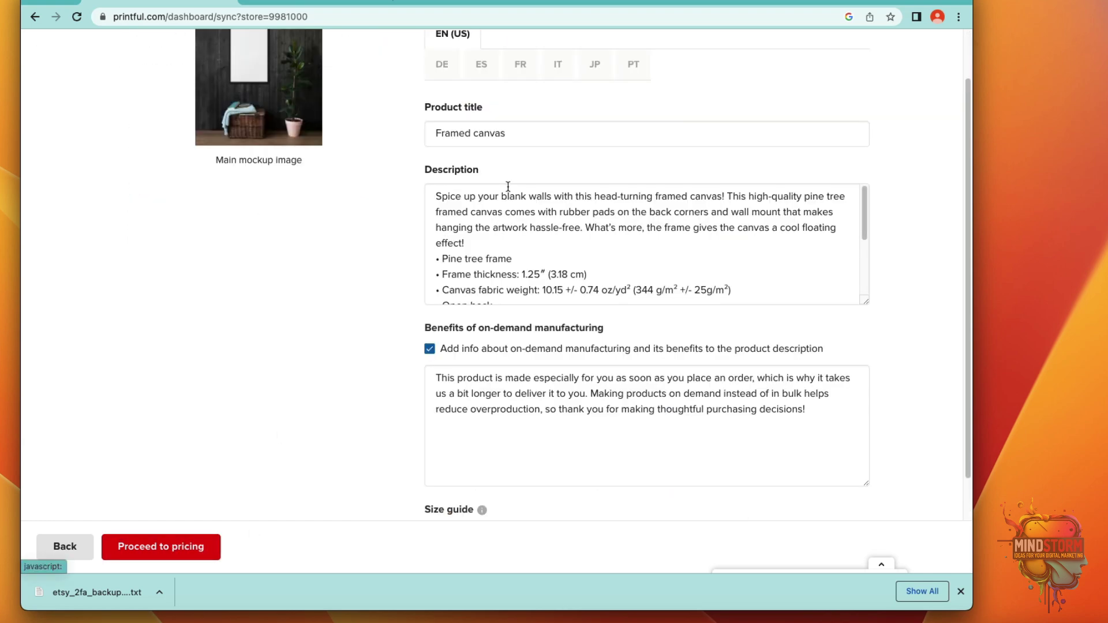
left_click(509, 133)
scroll(452, 175, "up", 1)
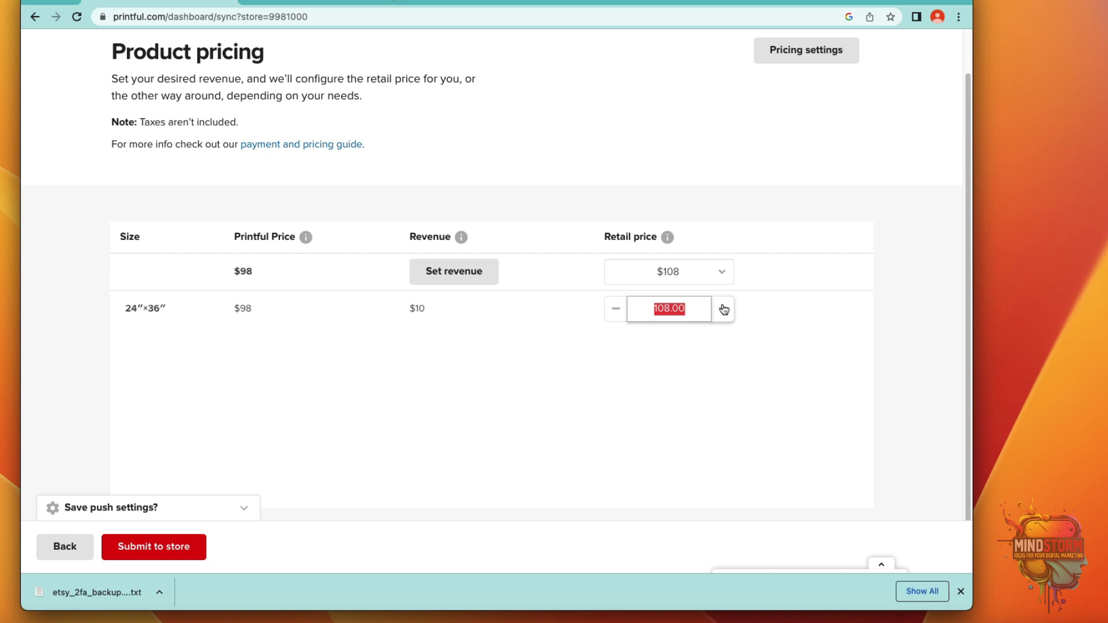
- Set the retail price to $128 for $30 revenue and submit the canvas to Etsy
left_click(721, 273)
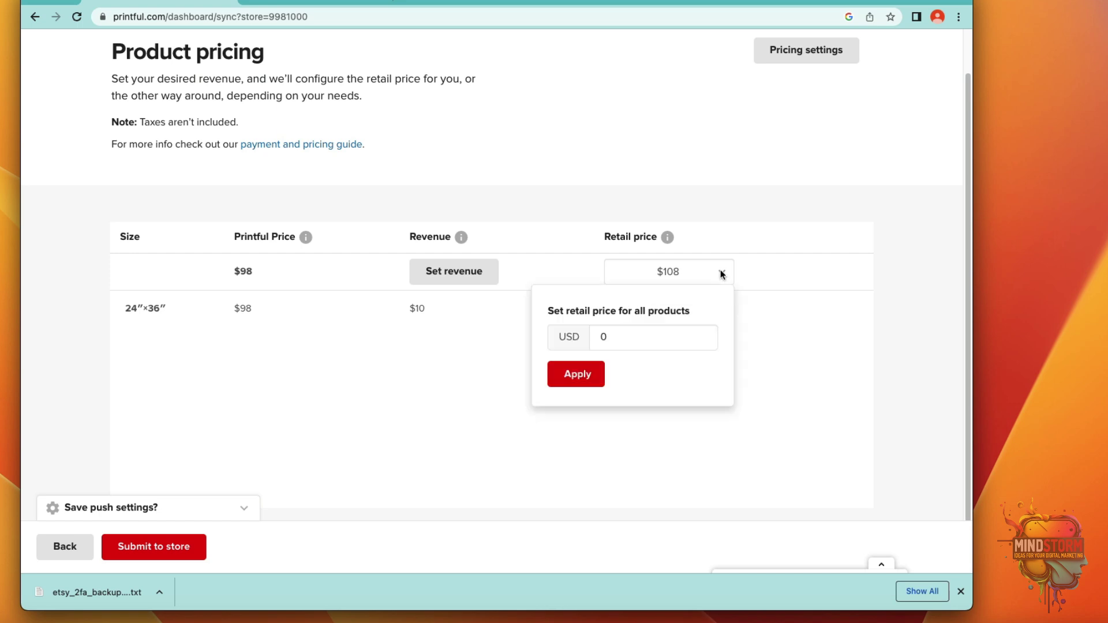
double_click(605, 338)
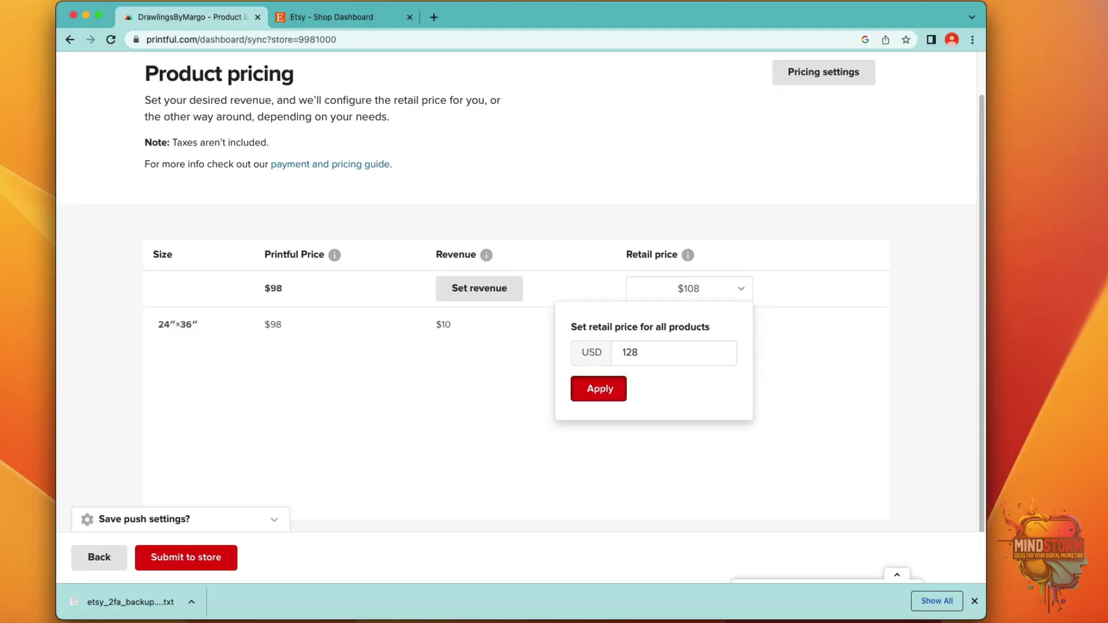
left_click(584, 382)
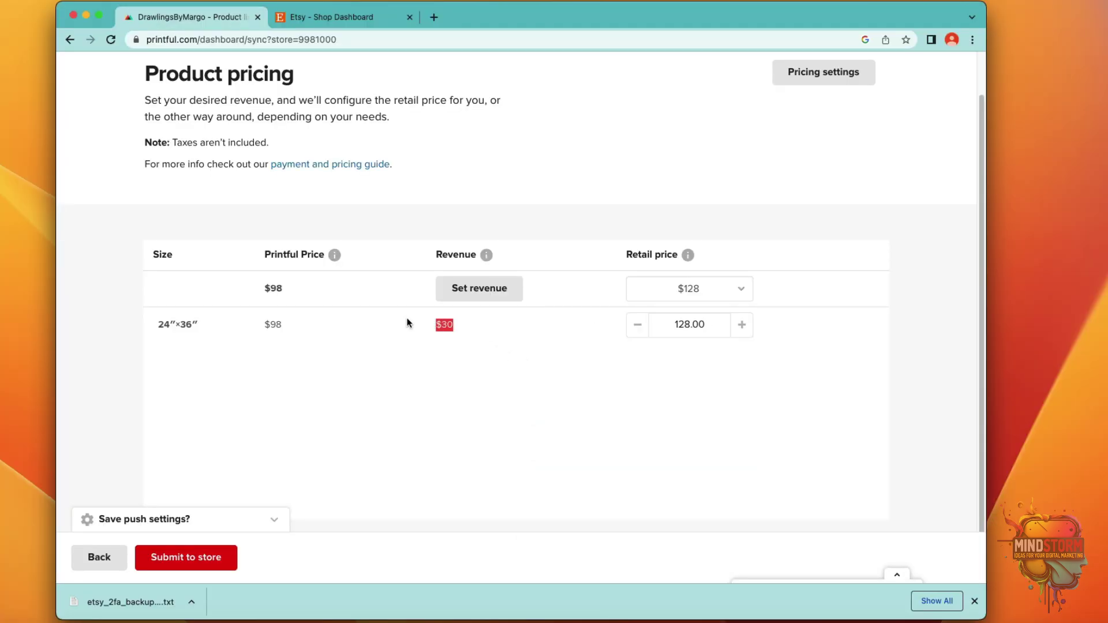
left_click(180, 558)
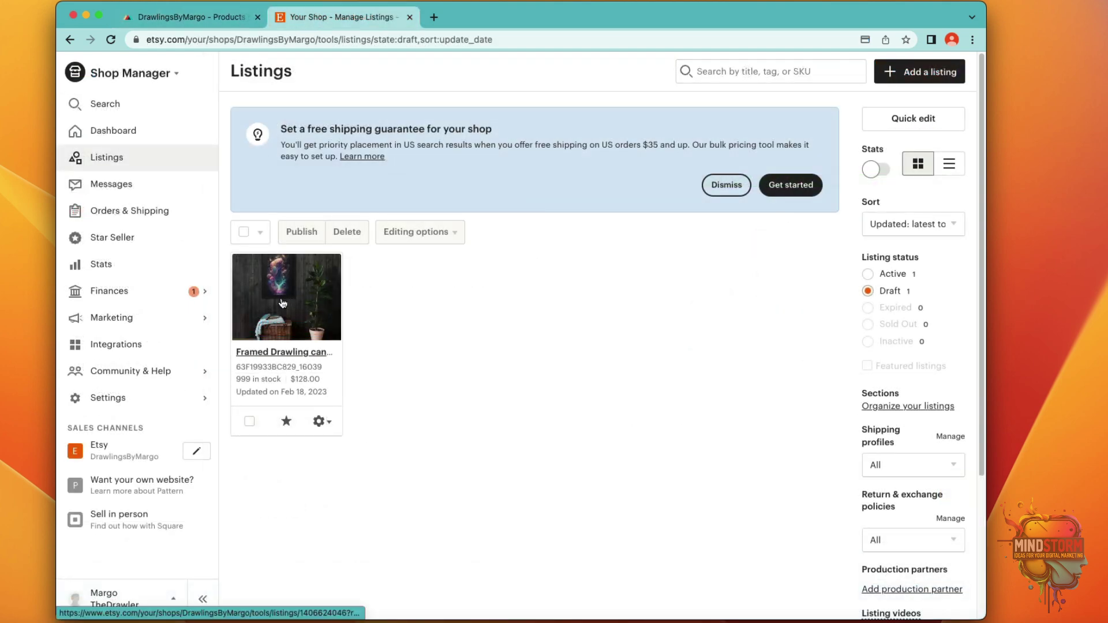
- Preview the draft canvas listing and enlarge its dark wood wall mockup image
left_click(283, 304)
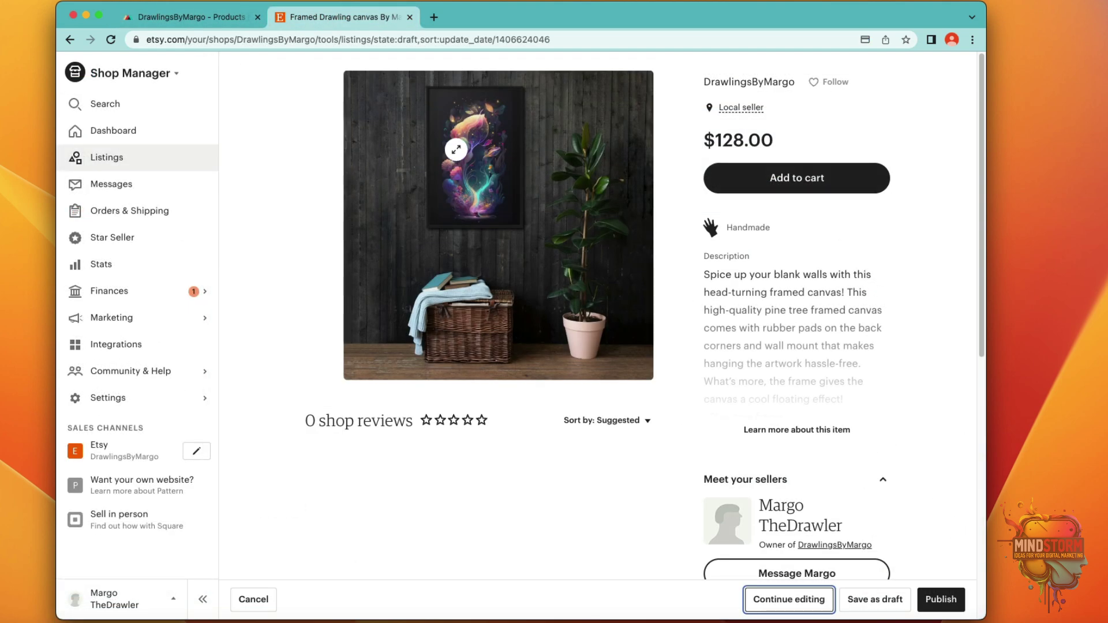
left_click(457, 172)
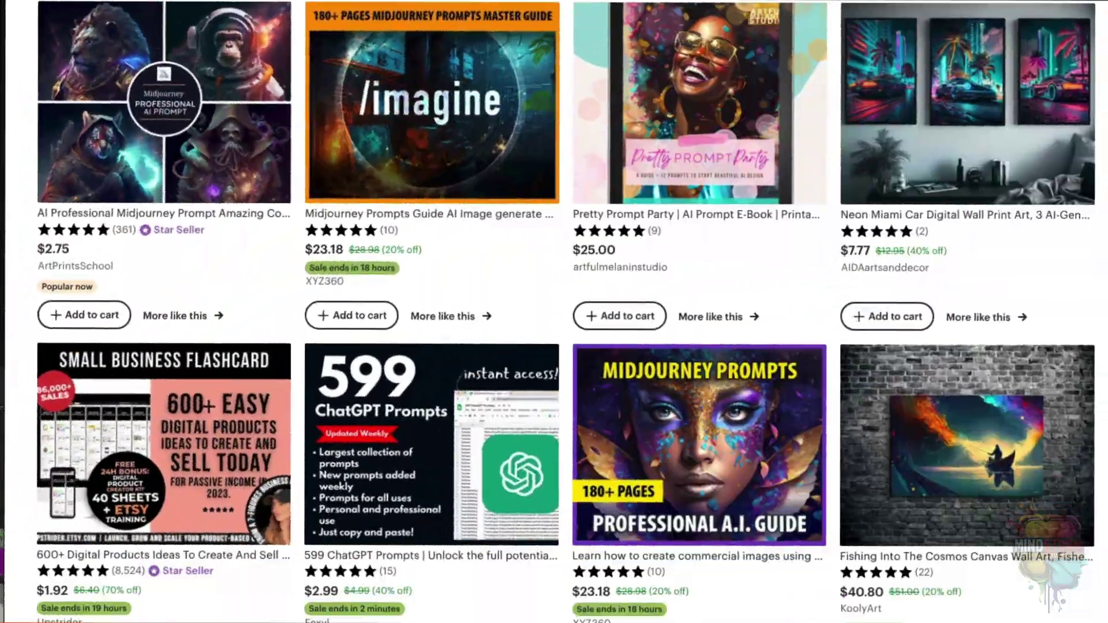
- Scroll down the Etsy results grid of other sellers' AI art canvas prints, prompt guides and downloads
scroll(555, 311, "down", 5)
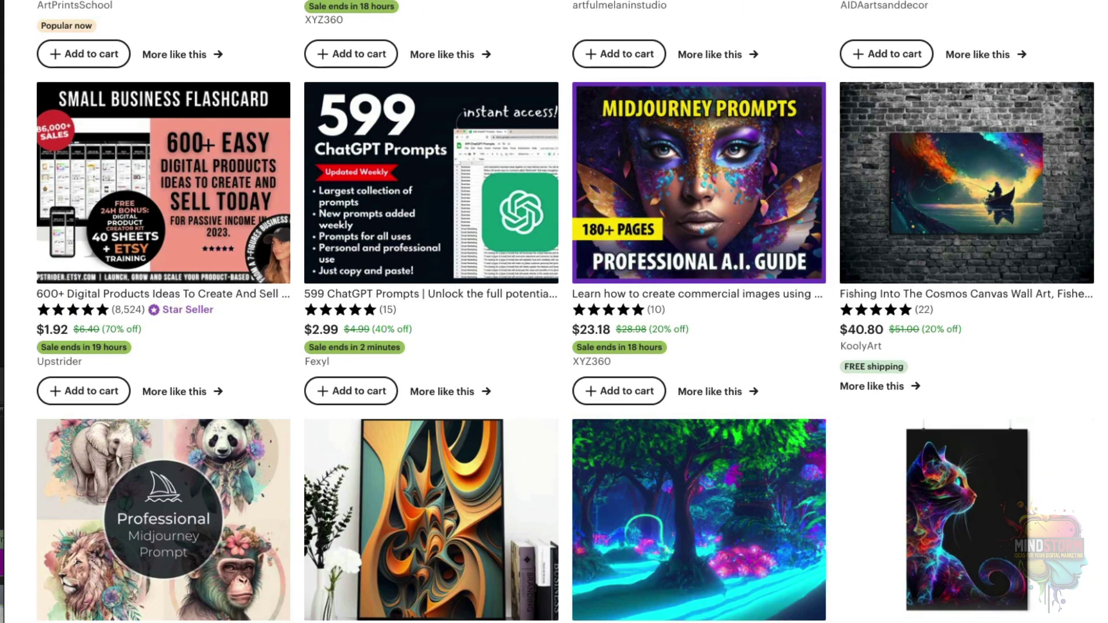
scroll(554, 311, "down", 8)
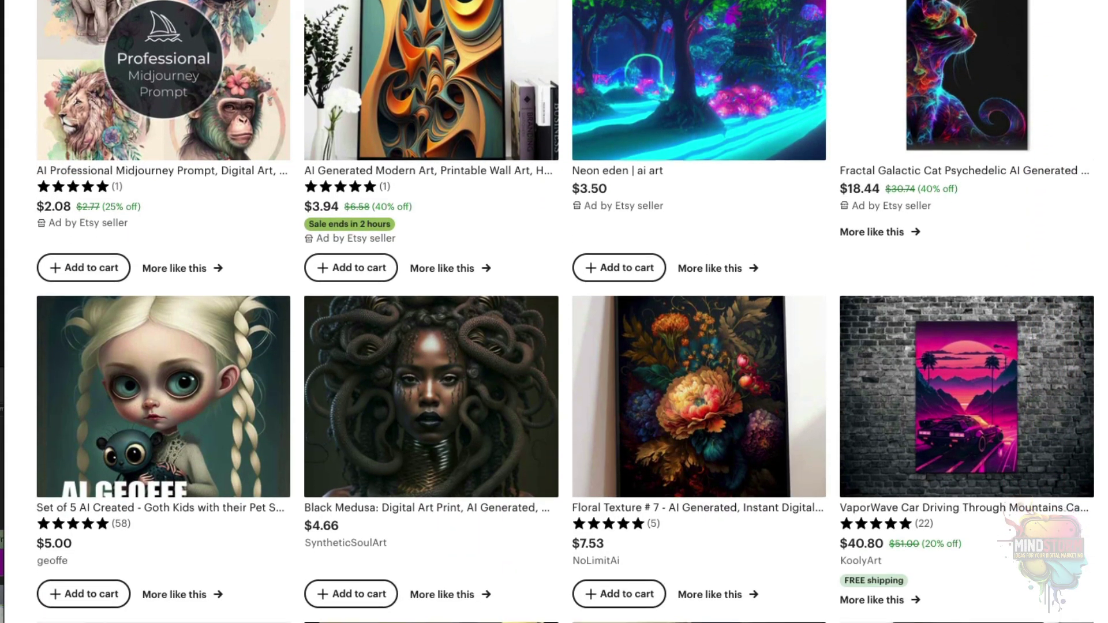
scroll(554, 312, "down", 8)
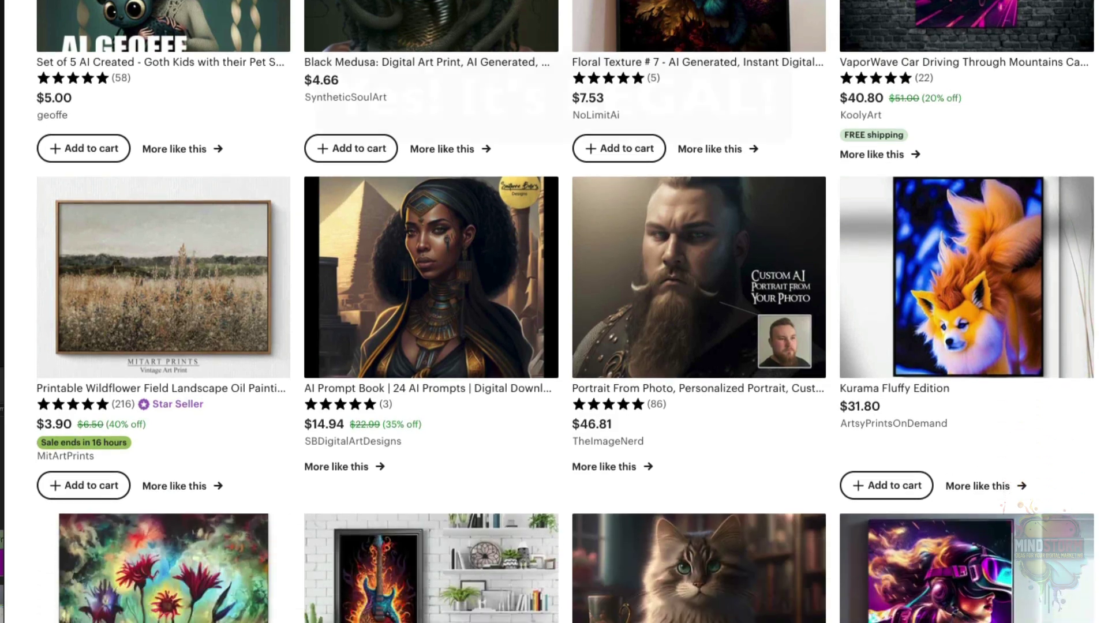
scroll(555, 312, "down", 10)
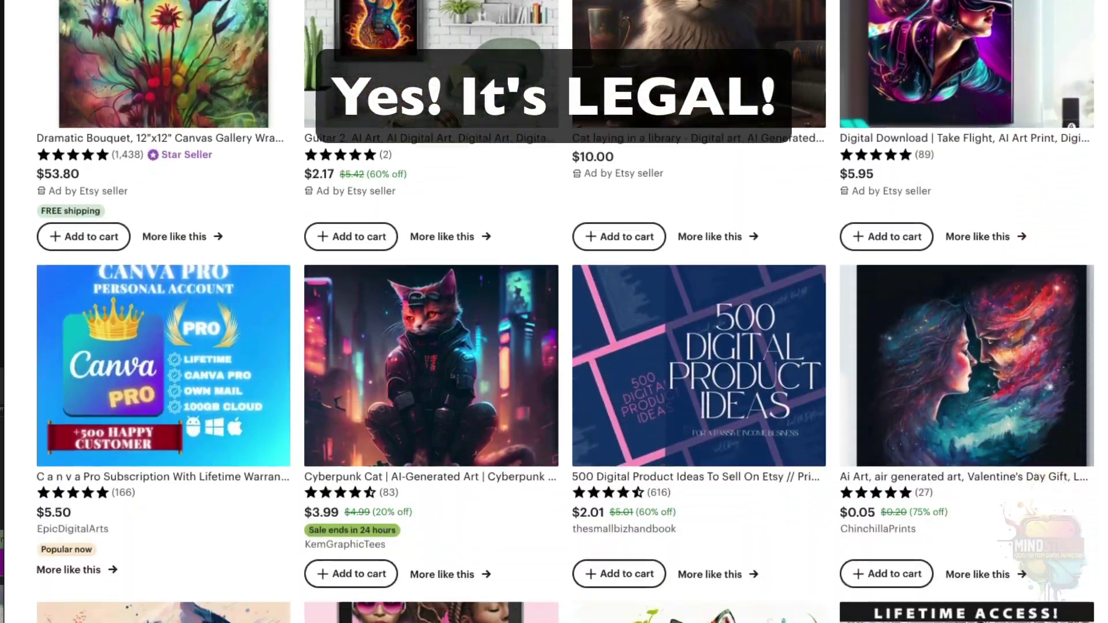
scroll(554, 312, "down", 8)
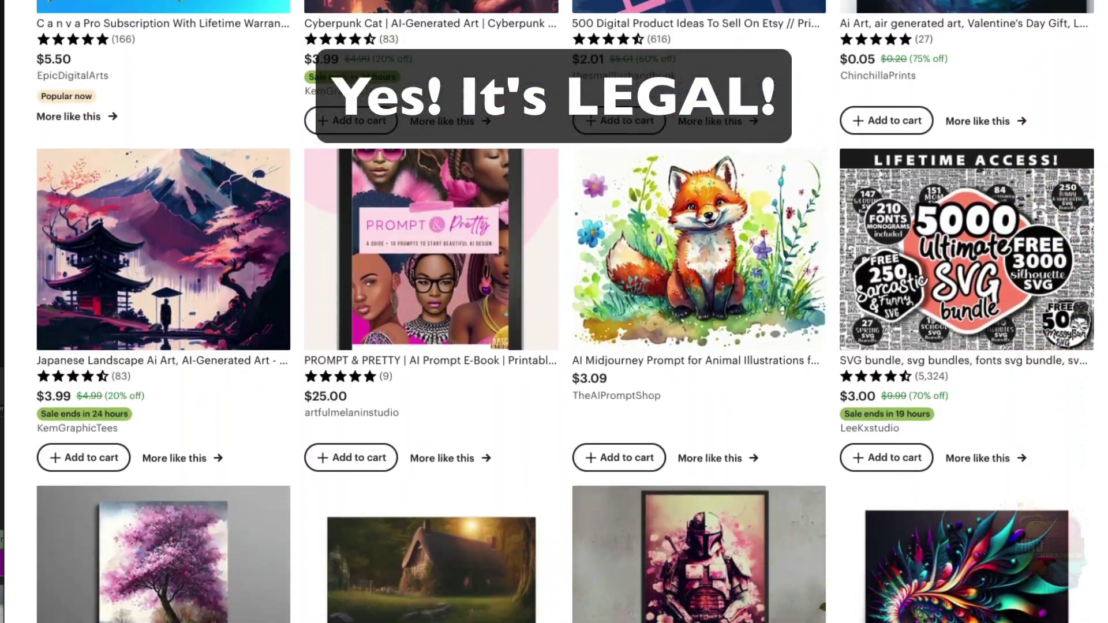
scroll(554, 312, "down", 7)
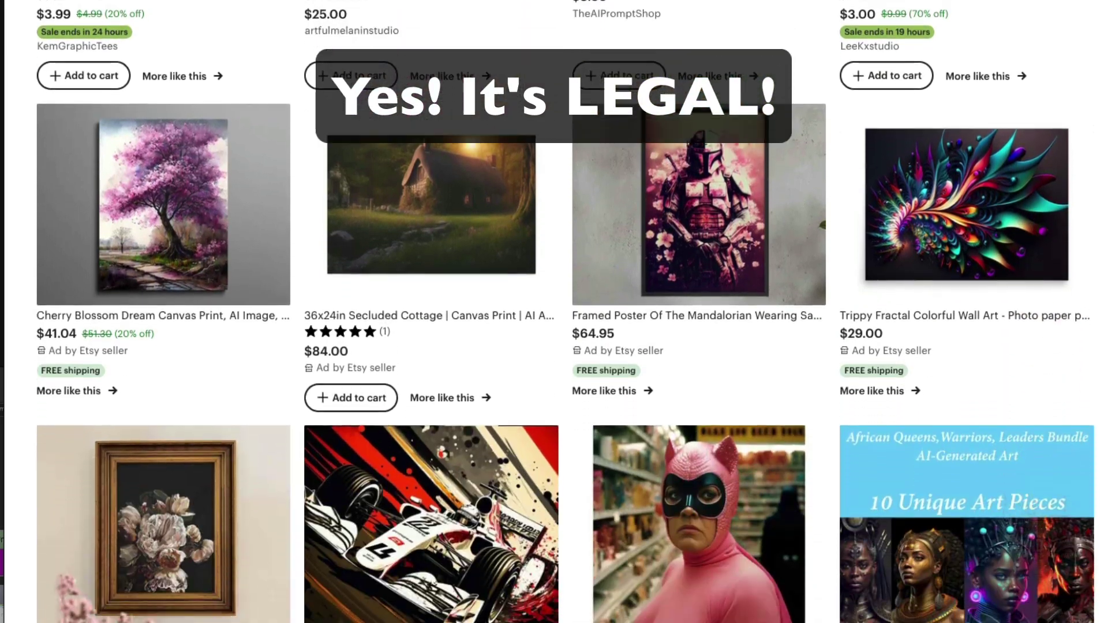
scroll(554, 311, "down", 7)
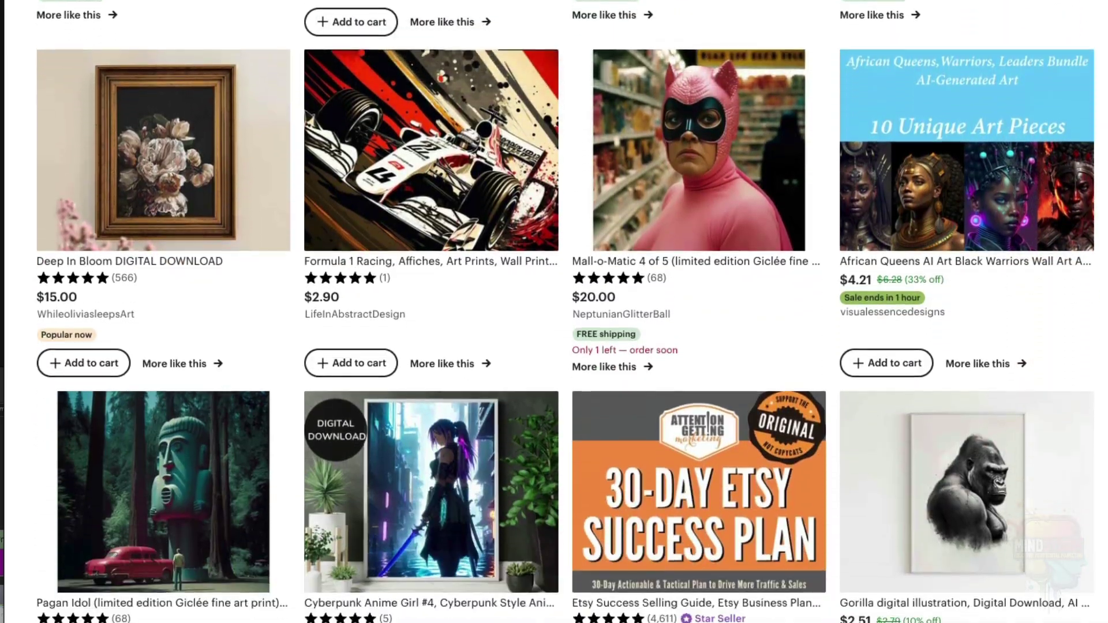
scroll(554, 311, "down", 5)
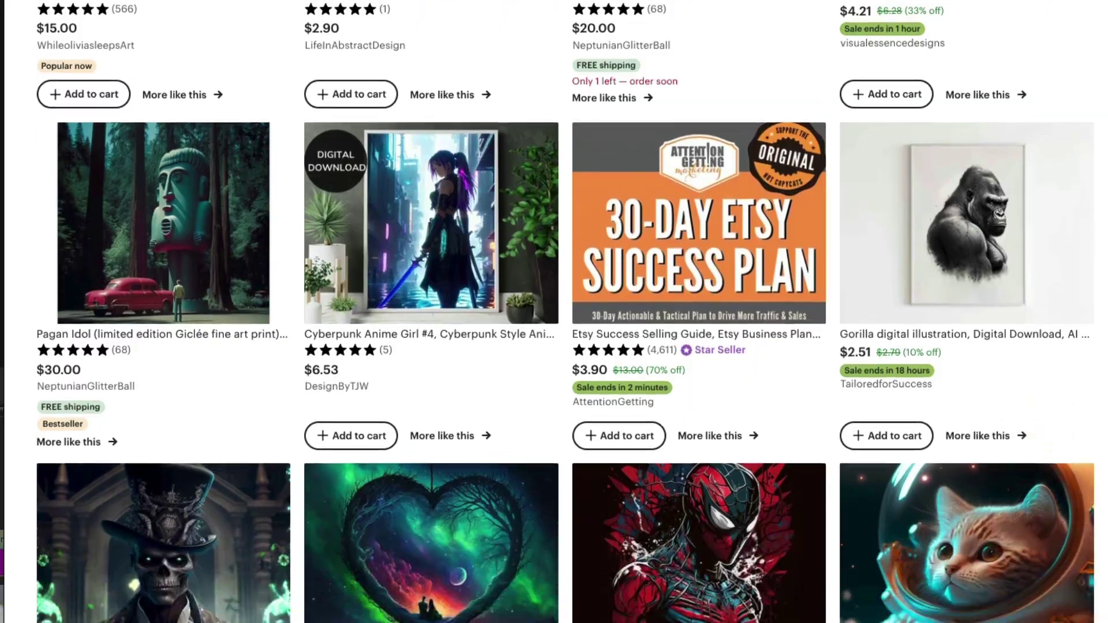